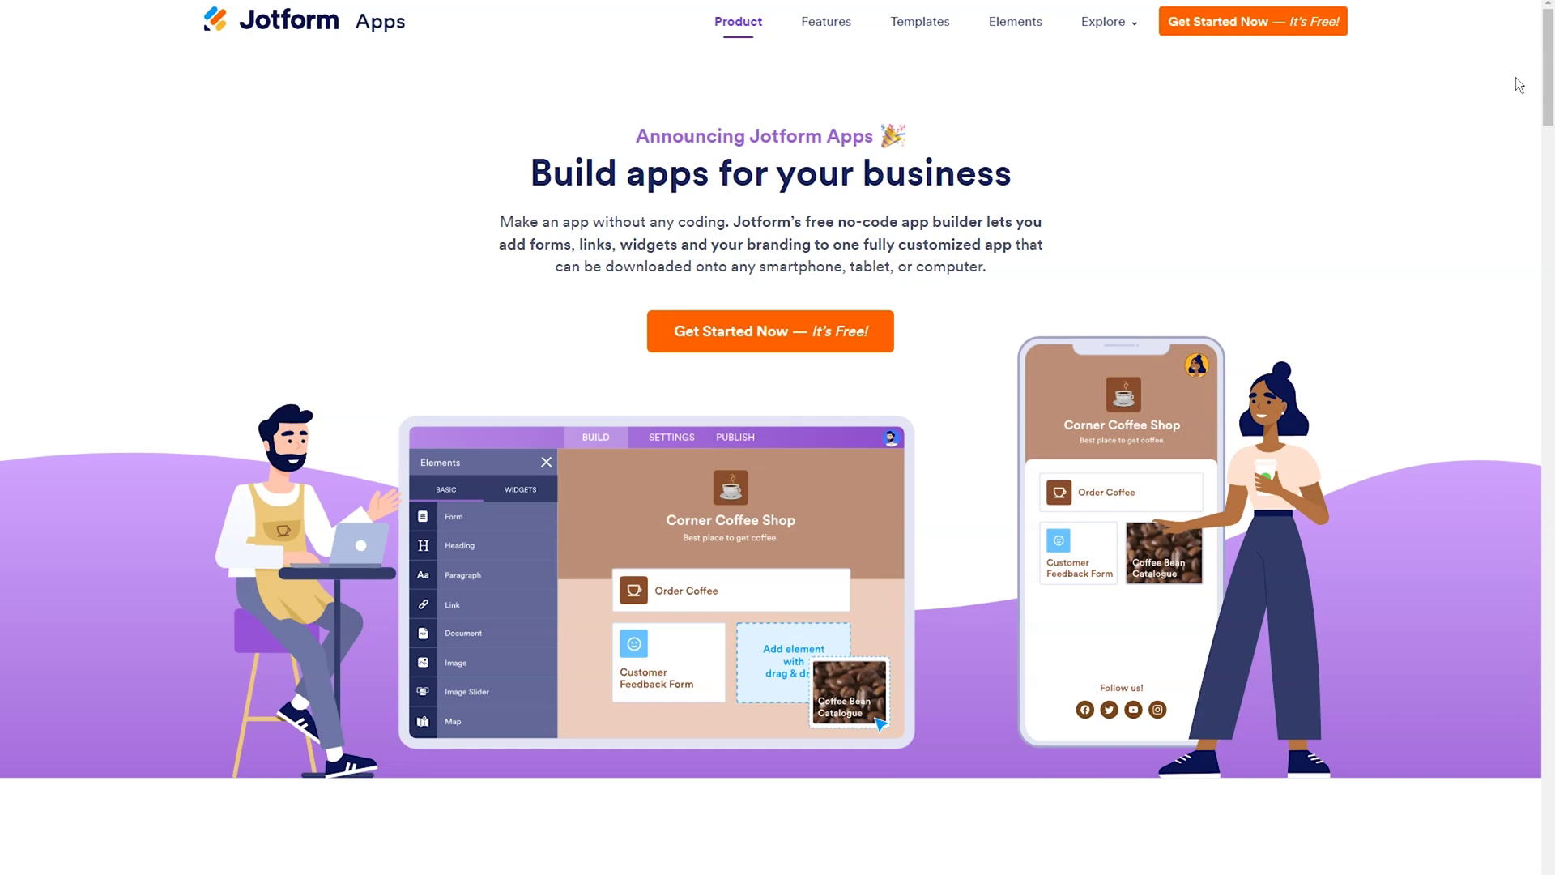
Scroll the empty forms list, switch to the empty My Apps list, and start a new app
drag(1548, 68, 1553, 665)
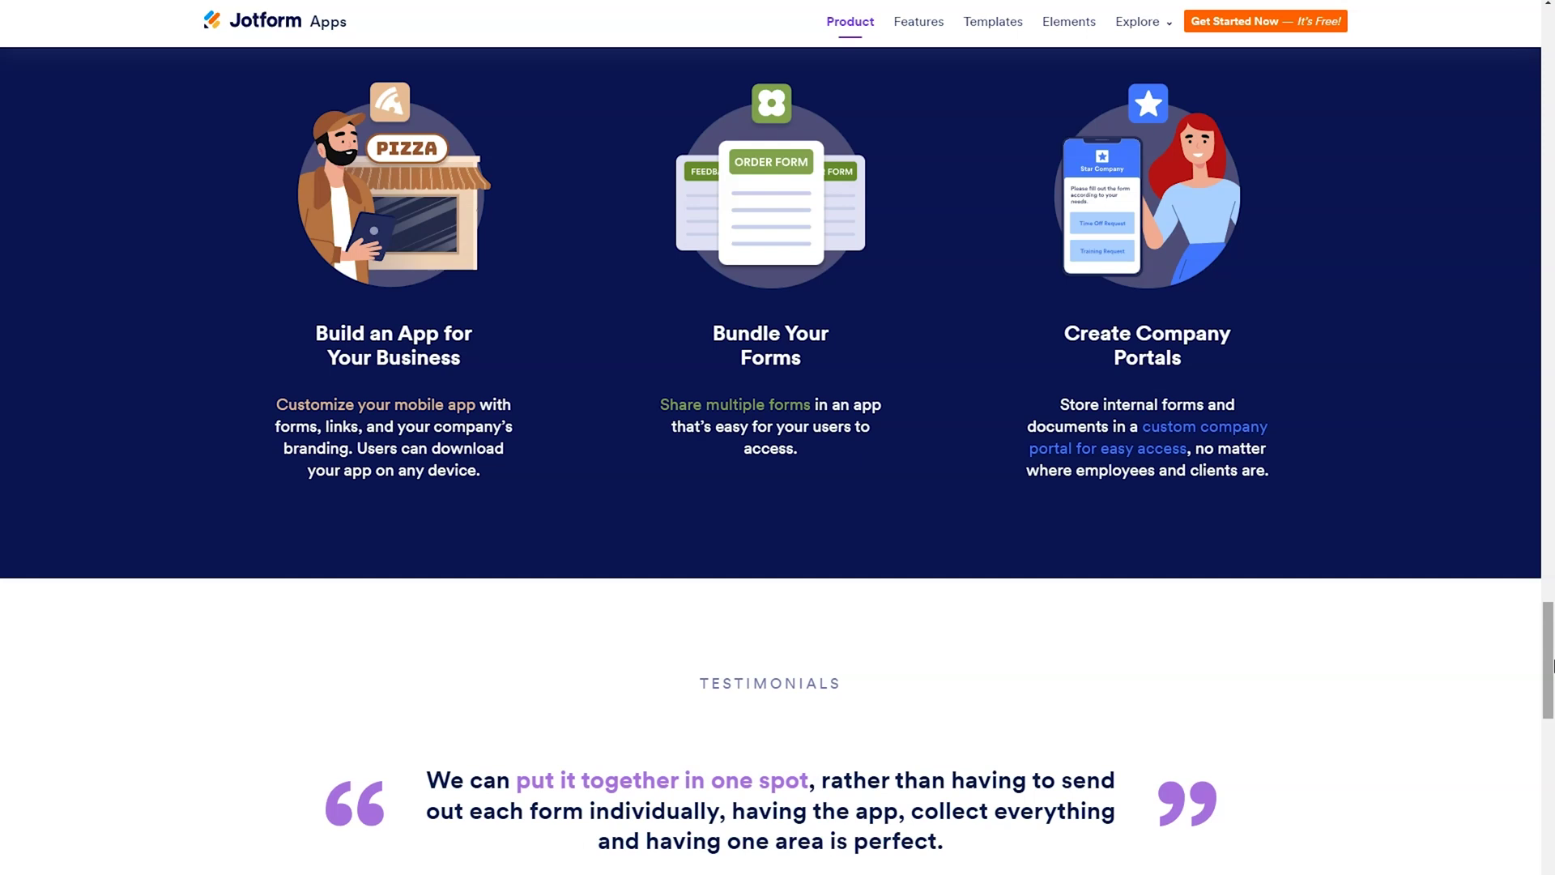
drag(1551, 664, 1549, 258)
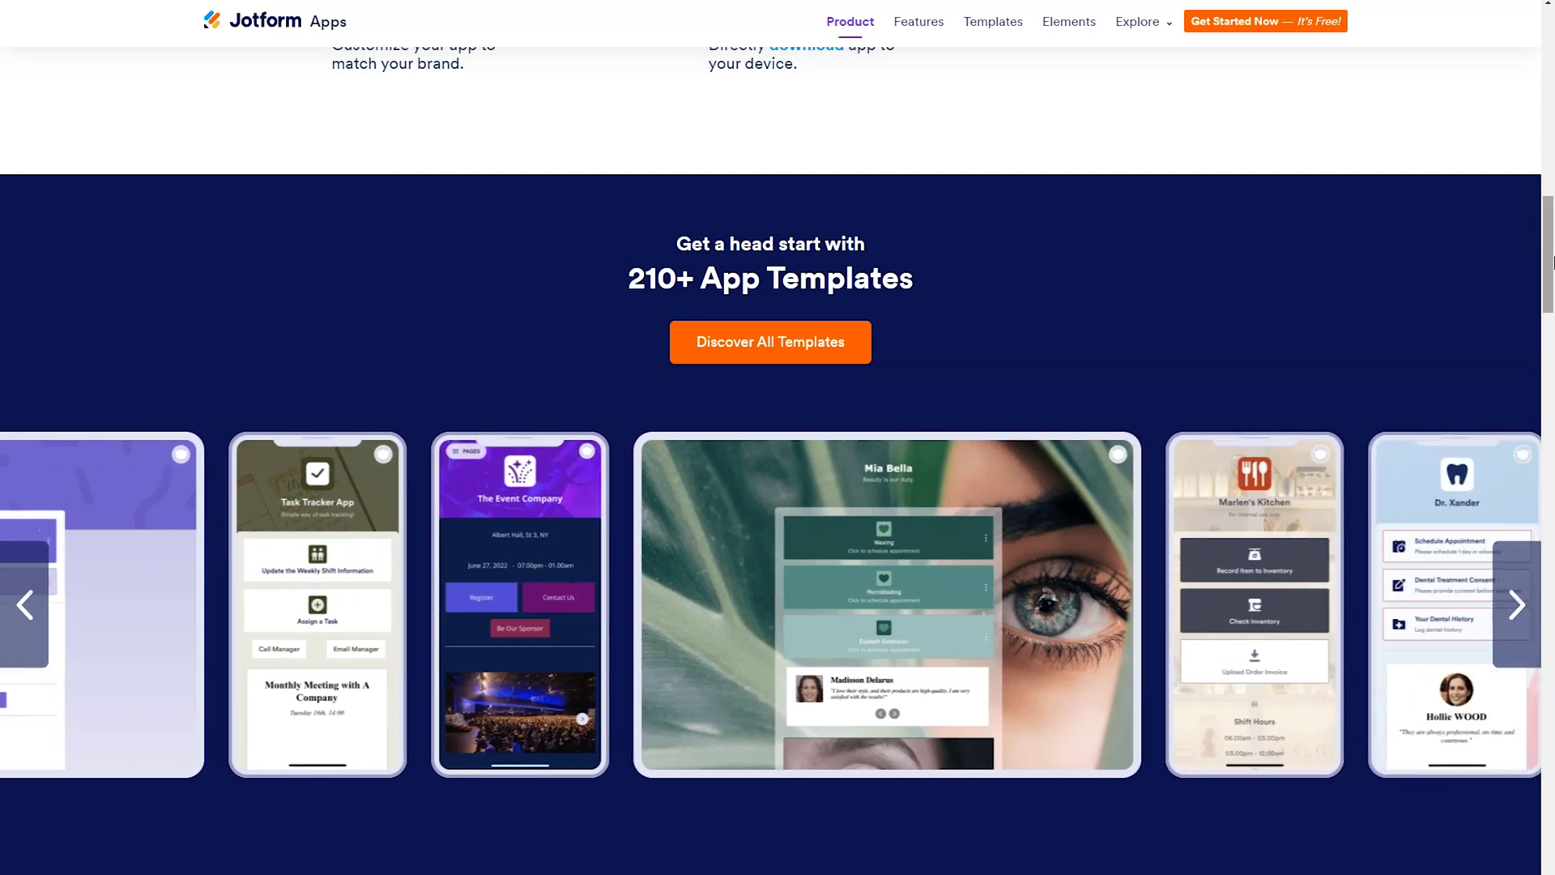
drag(1551, 261, 1549, 180)
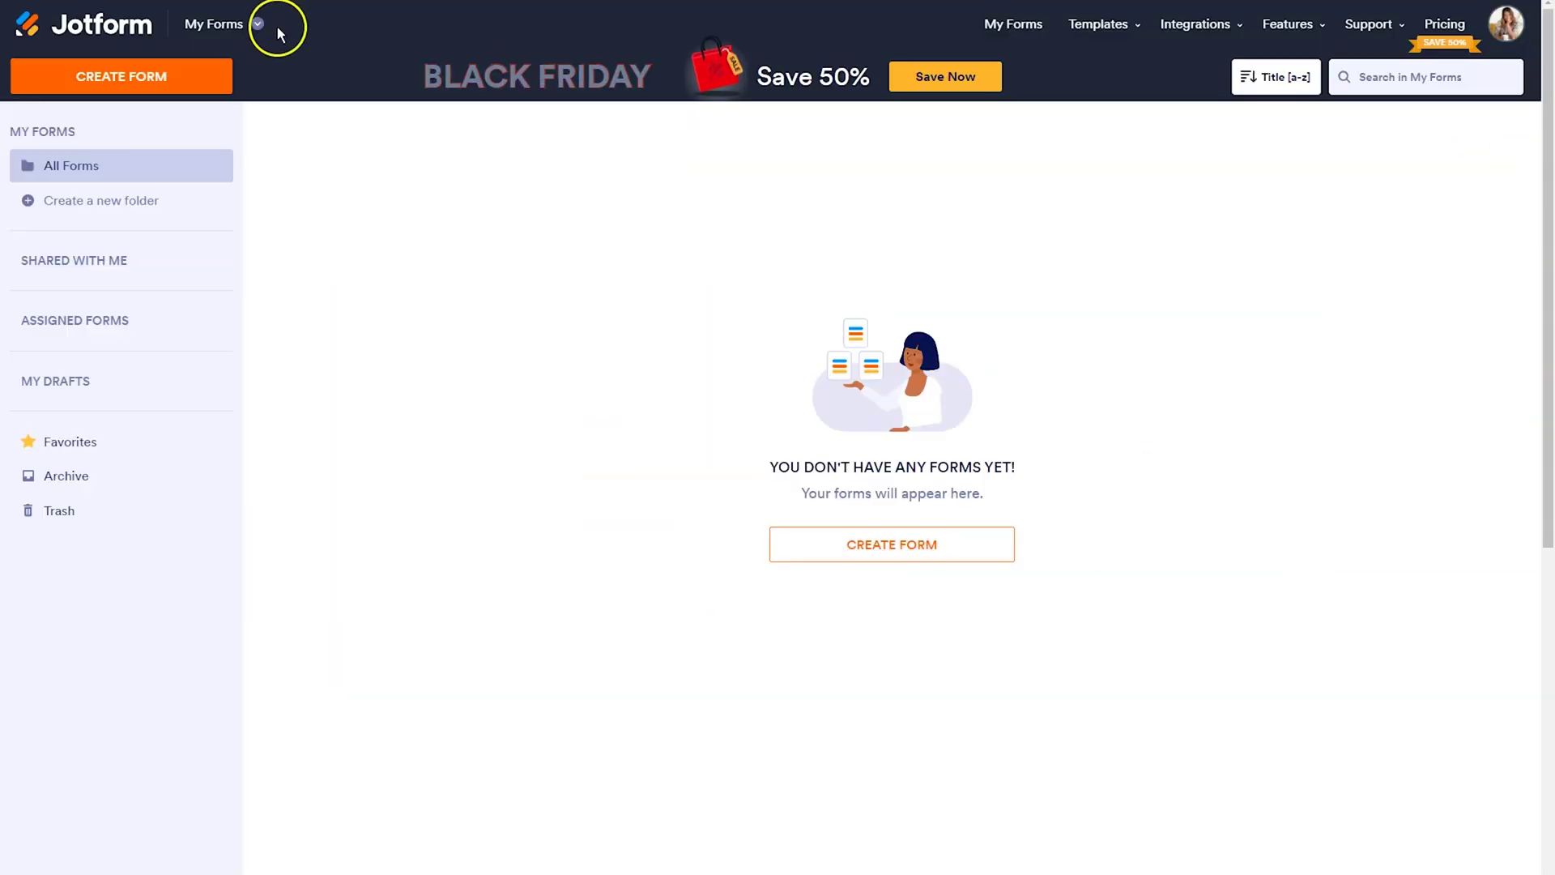
click(258, 26)
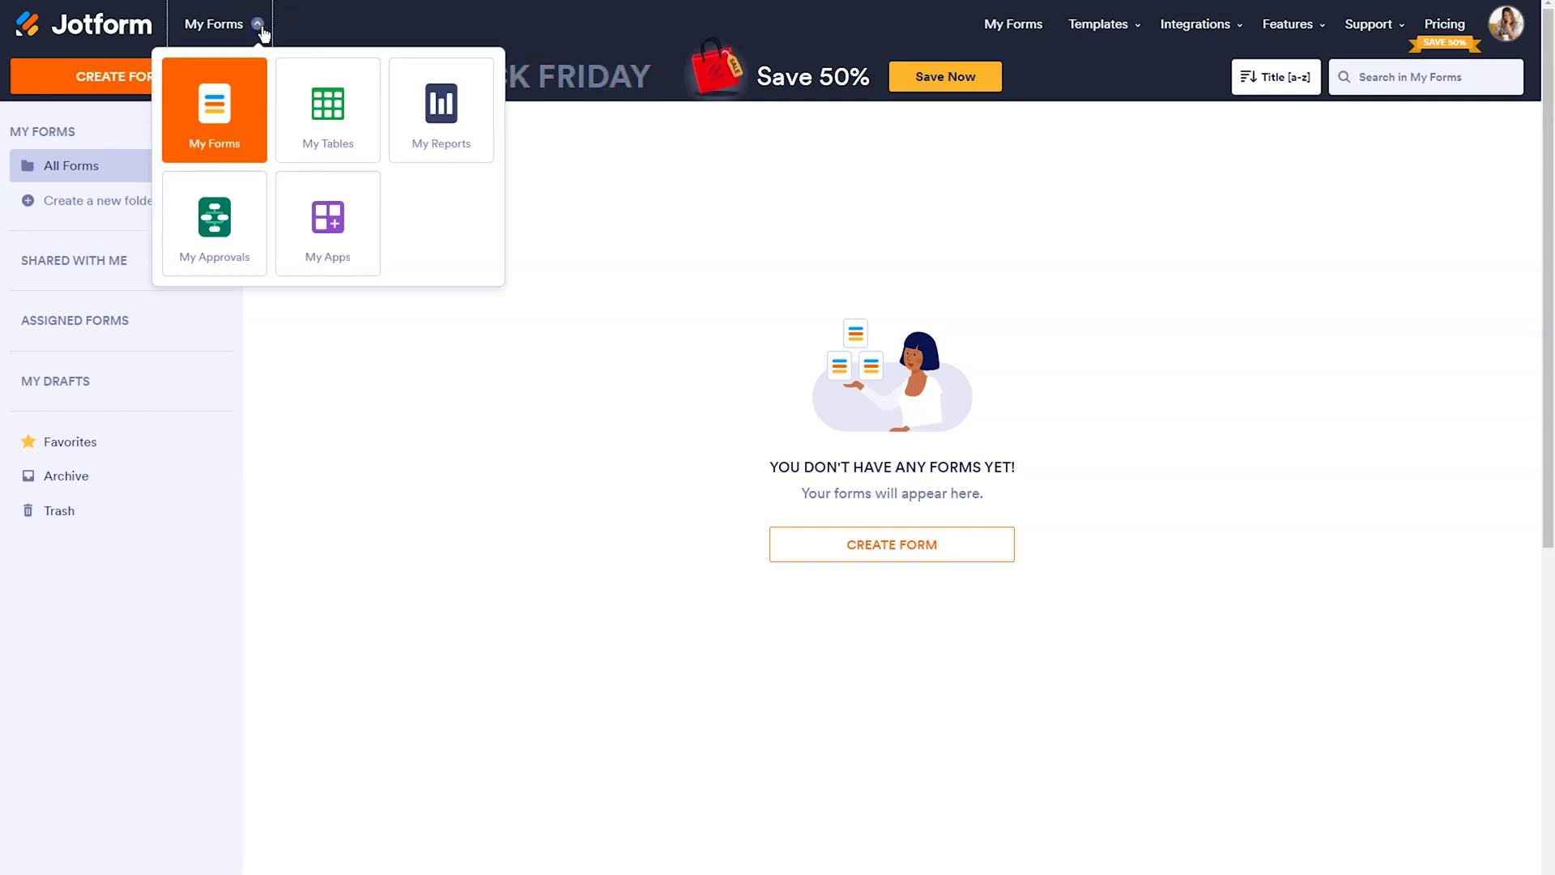
click(351, 243)
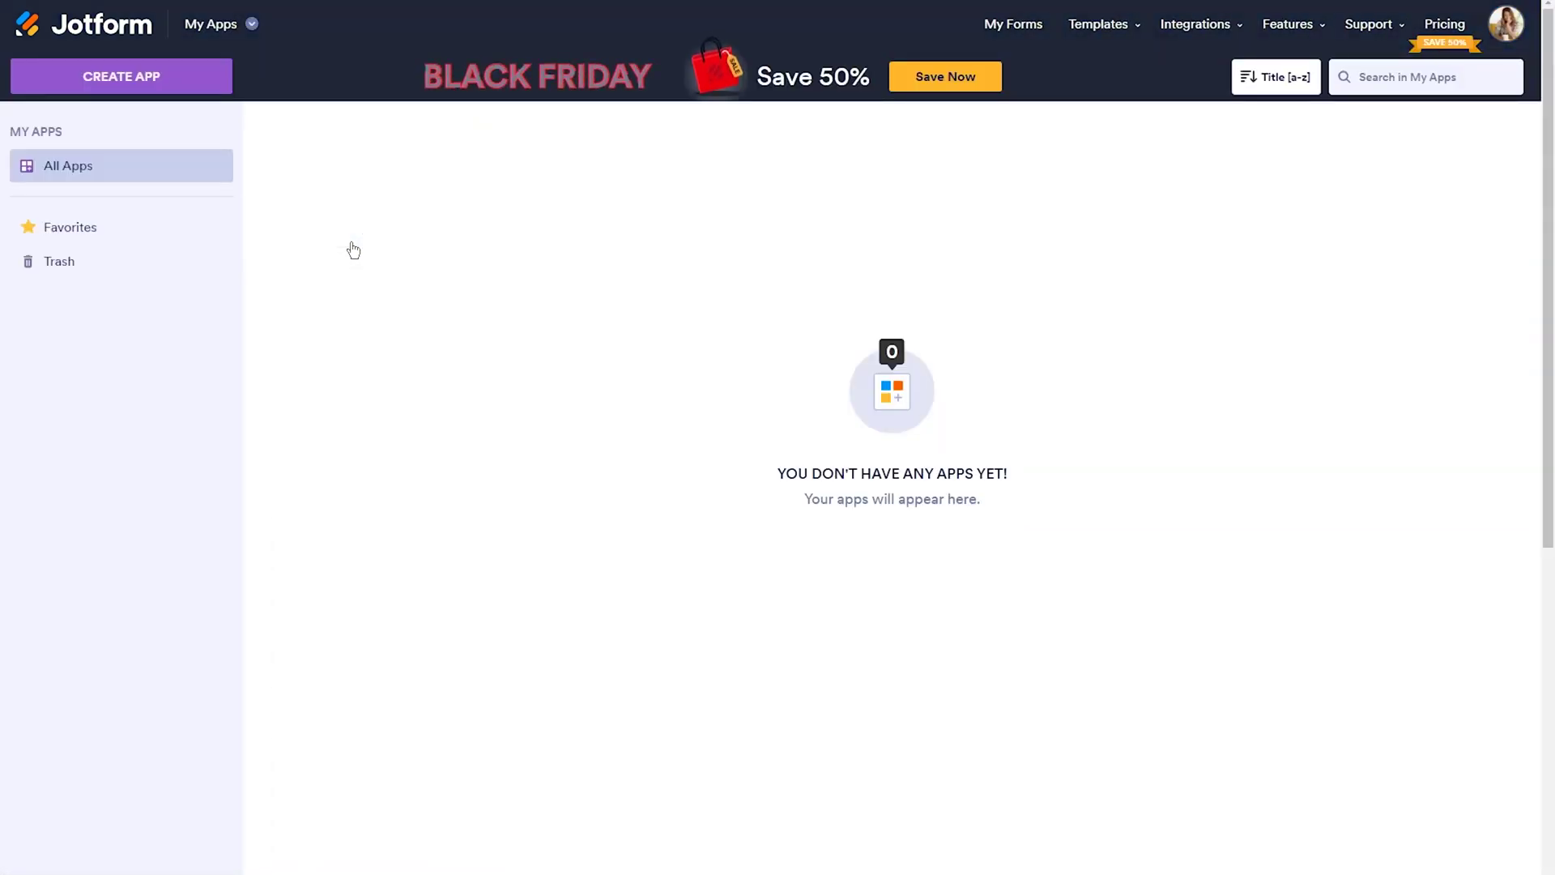
click(202, 86)
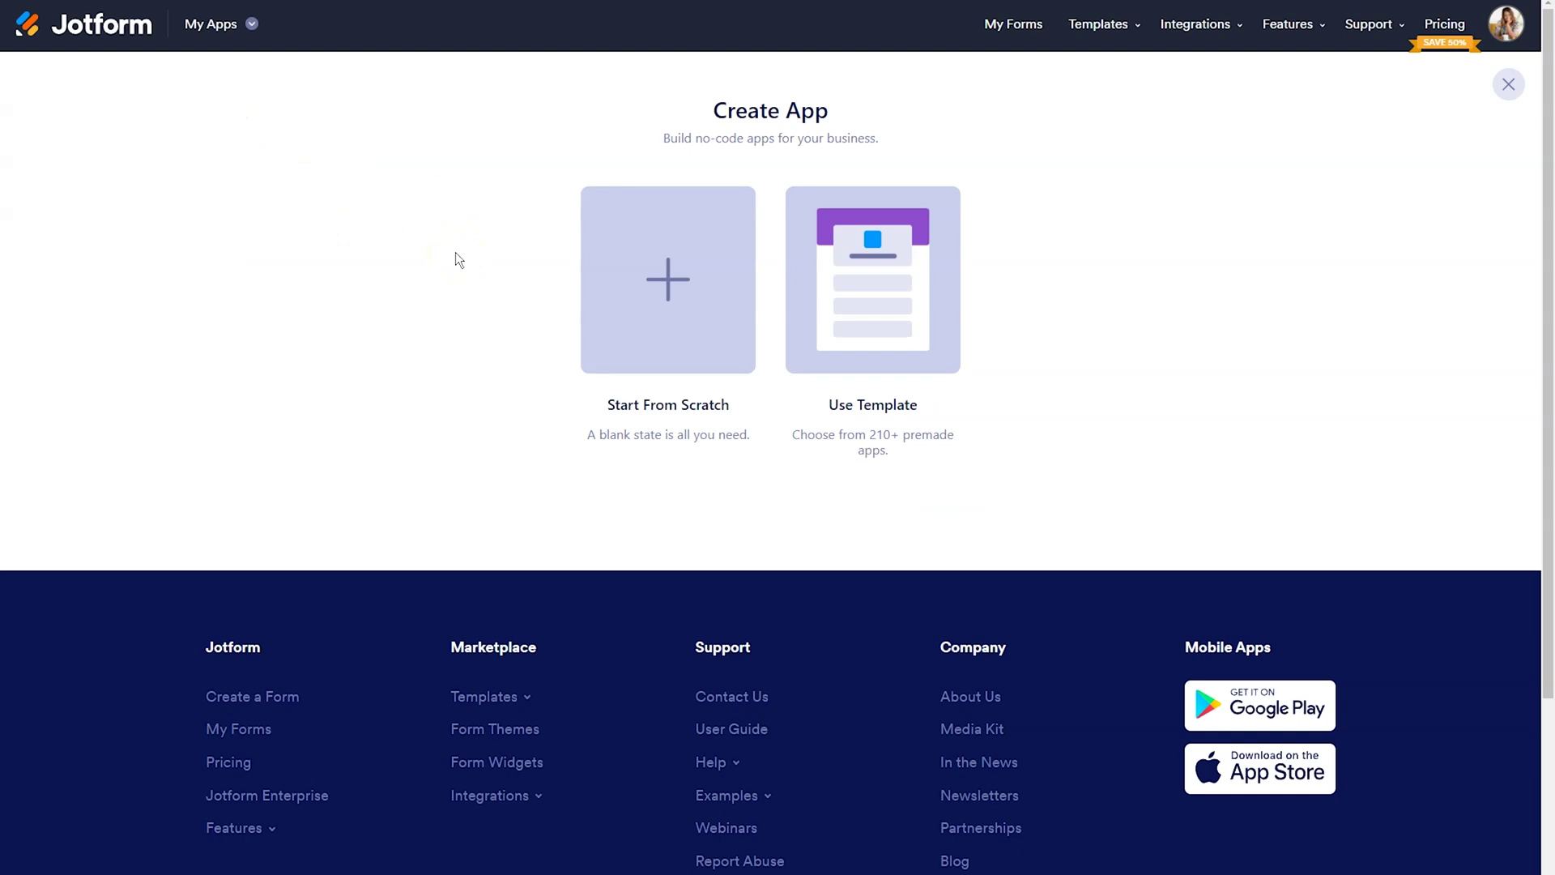
Choose to start from a template and preview the Event Registration App in the gallery
click(869, 215)
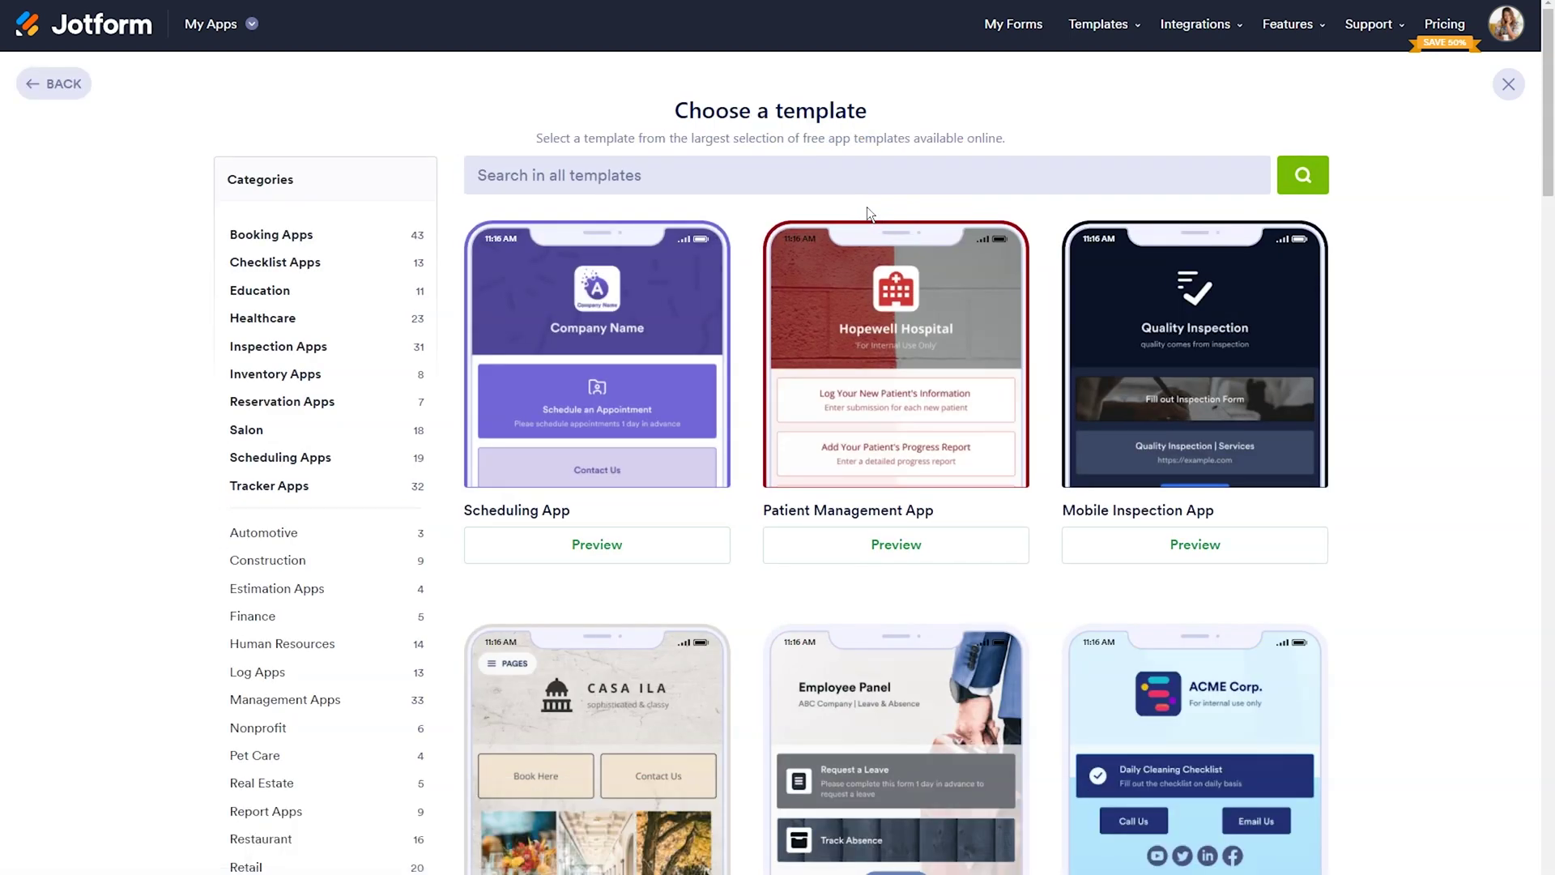
click(869, 178)
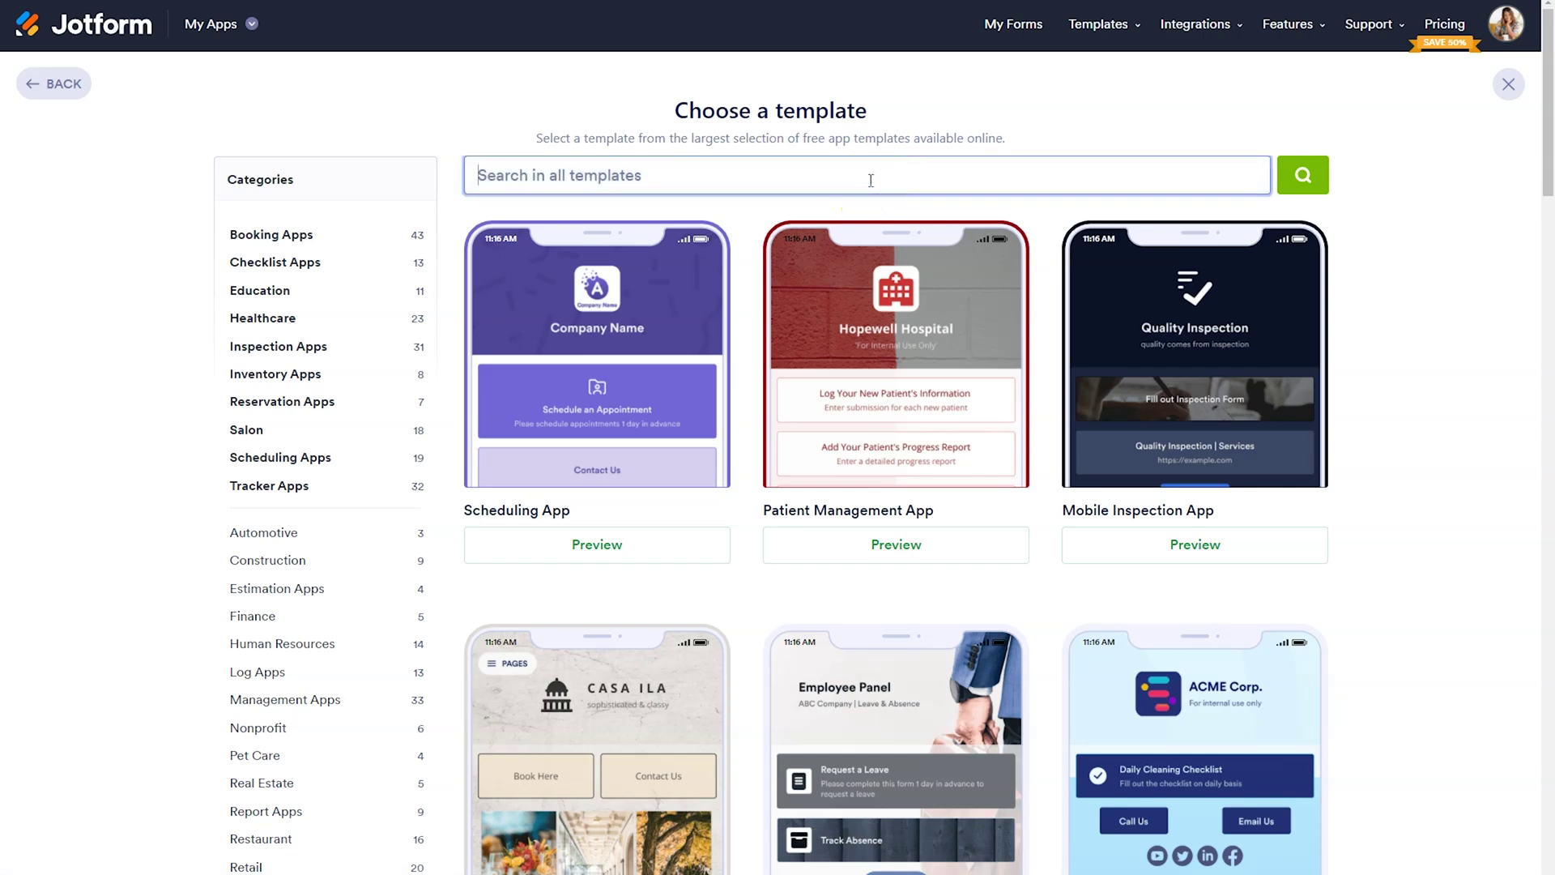
mouse_move(1548, 156)
mouse_down()
mouse_move(1549, 531)
mouse_move(1547, 137)
mouse_up()
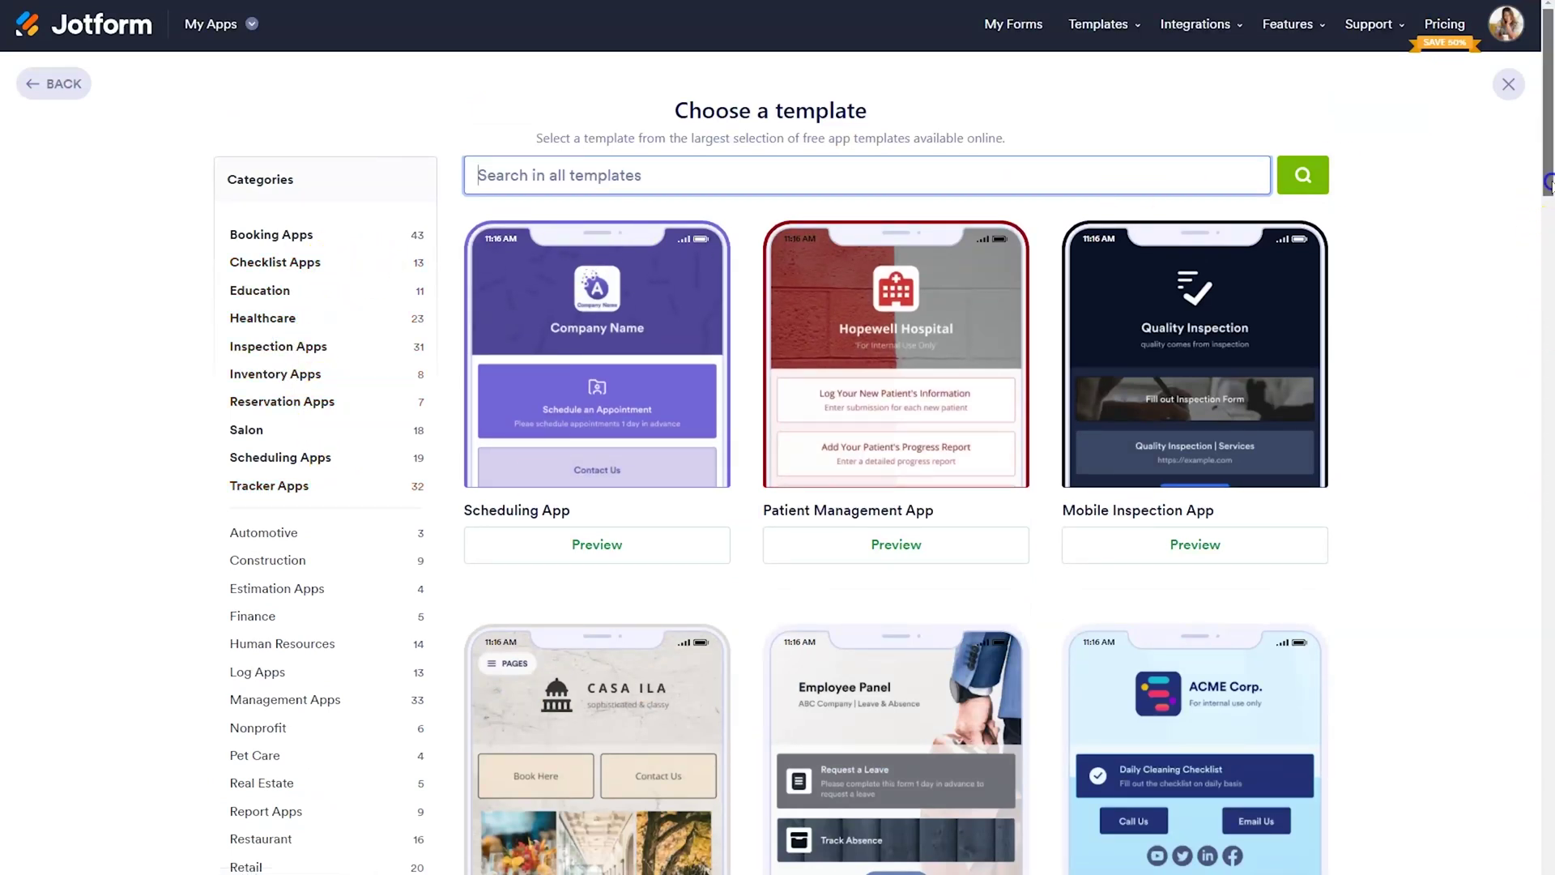
drag(1548, 183, 1549, 565)
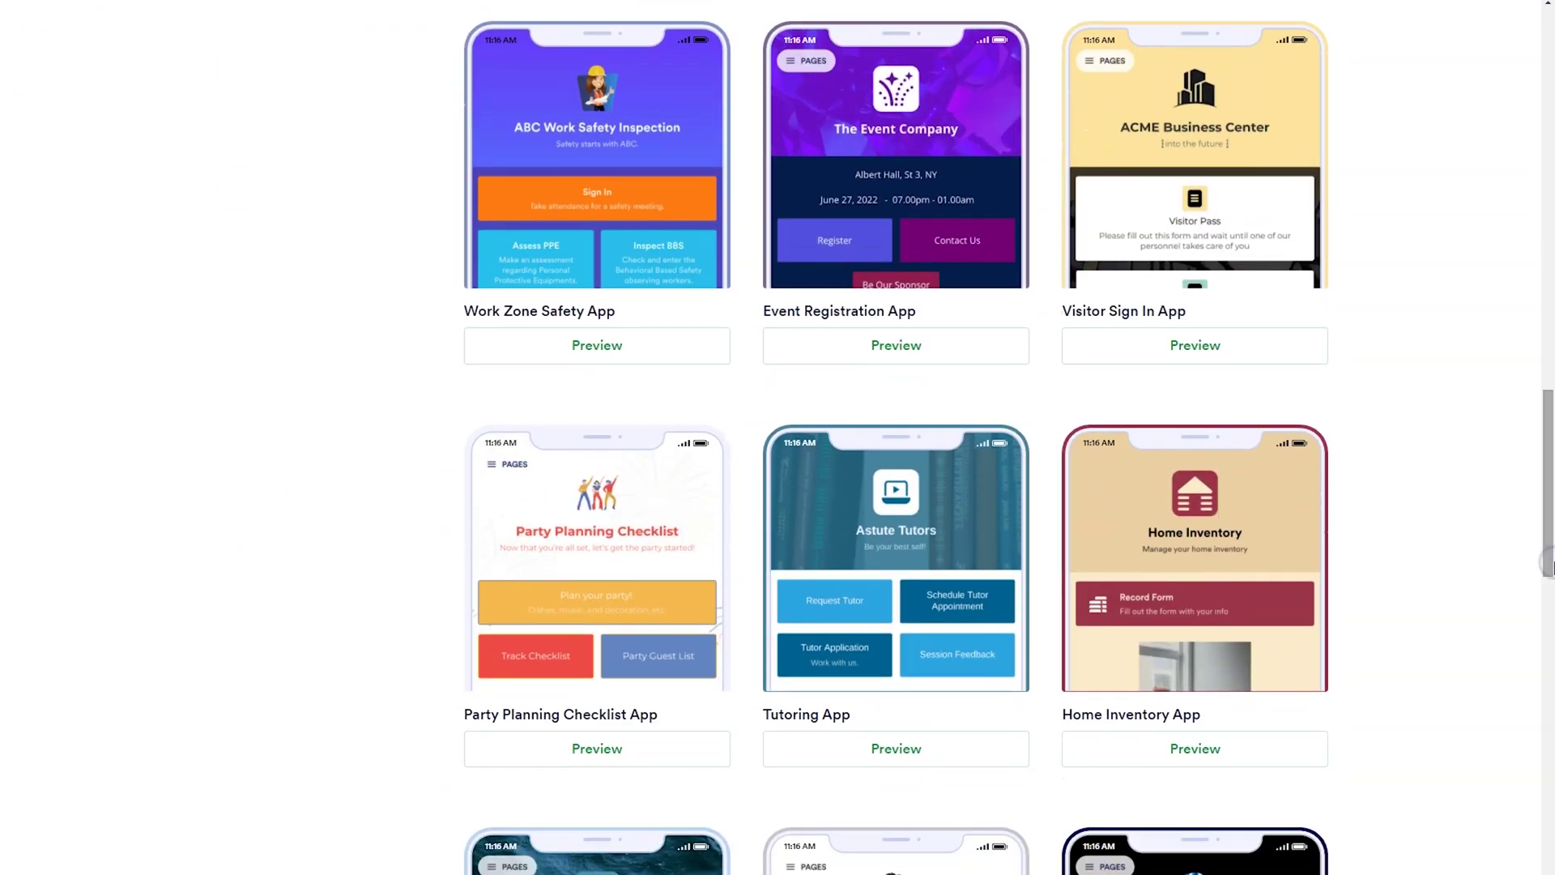
click(973, 354)
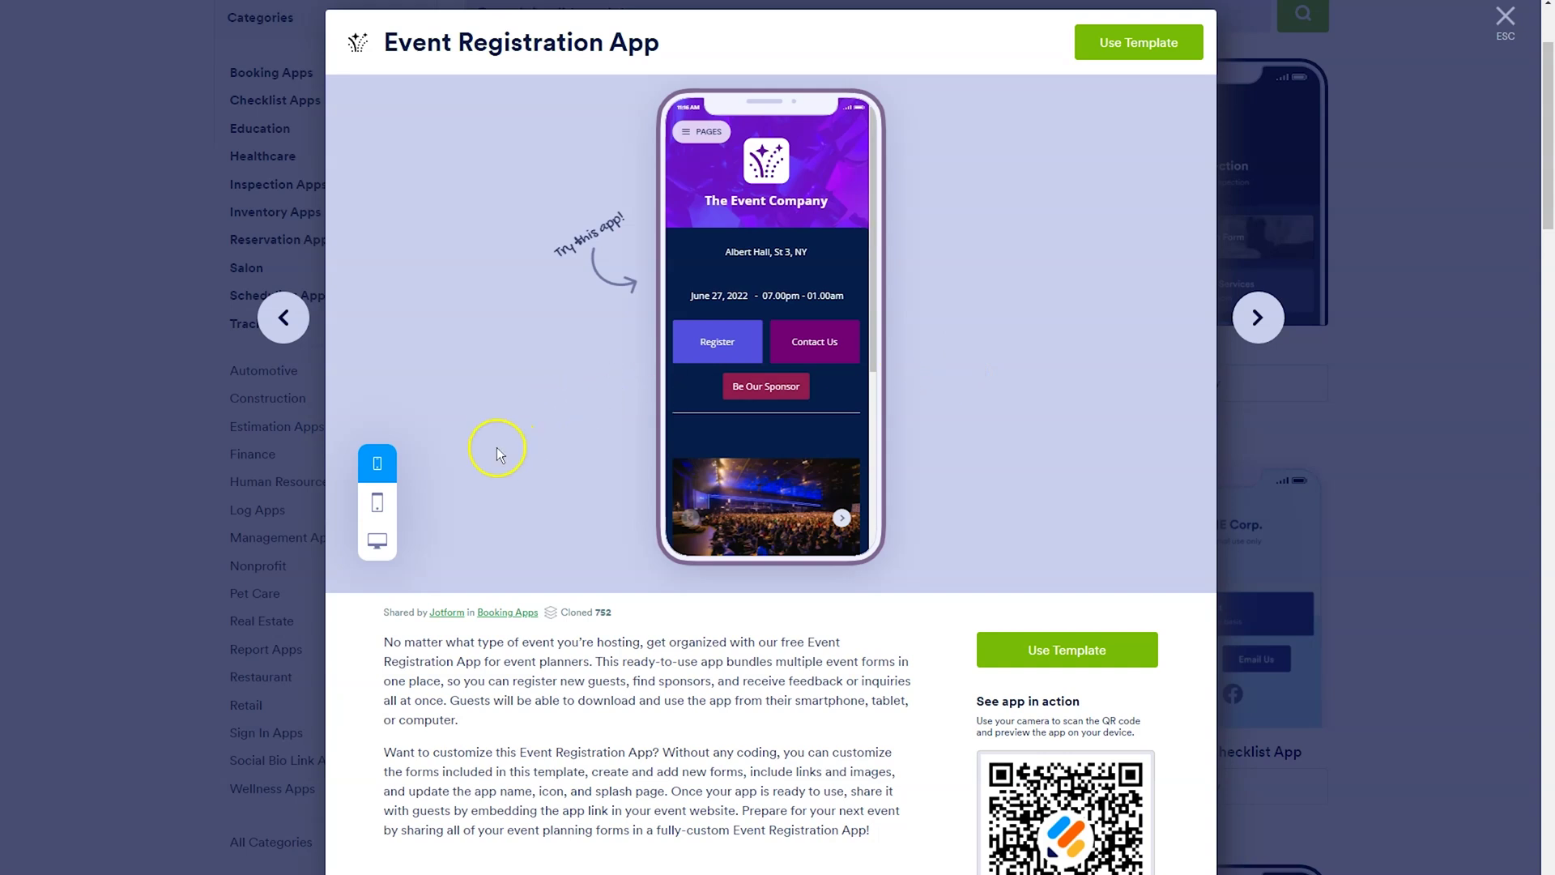
Preview the Event Registration App at tablet, desktop and phone sizes, then build an app from it
click(377, 504)
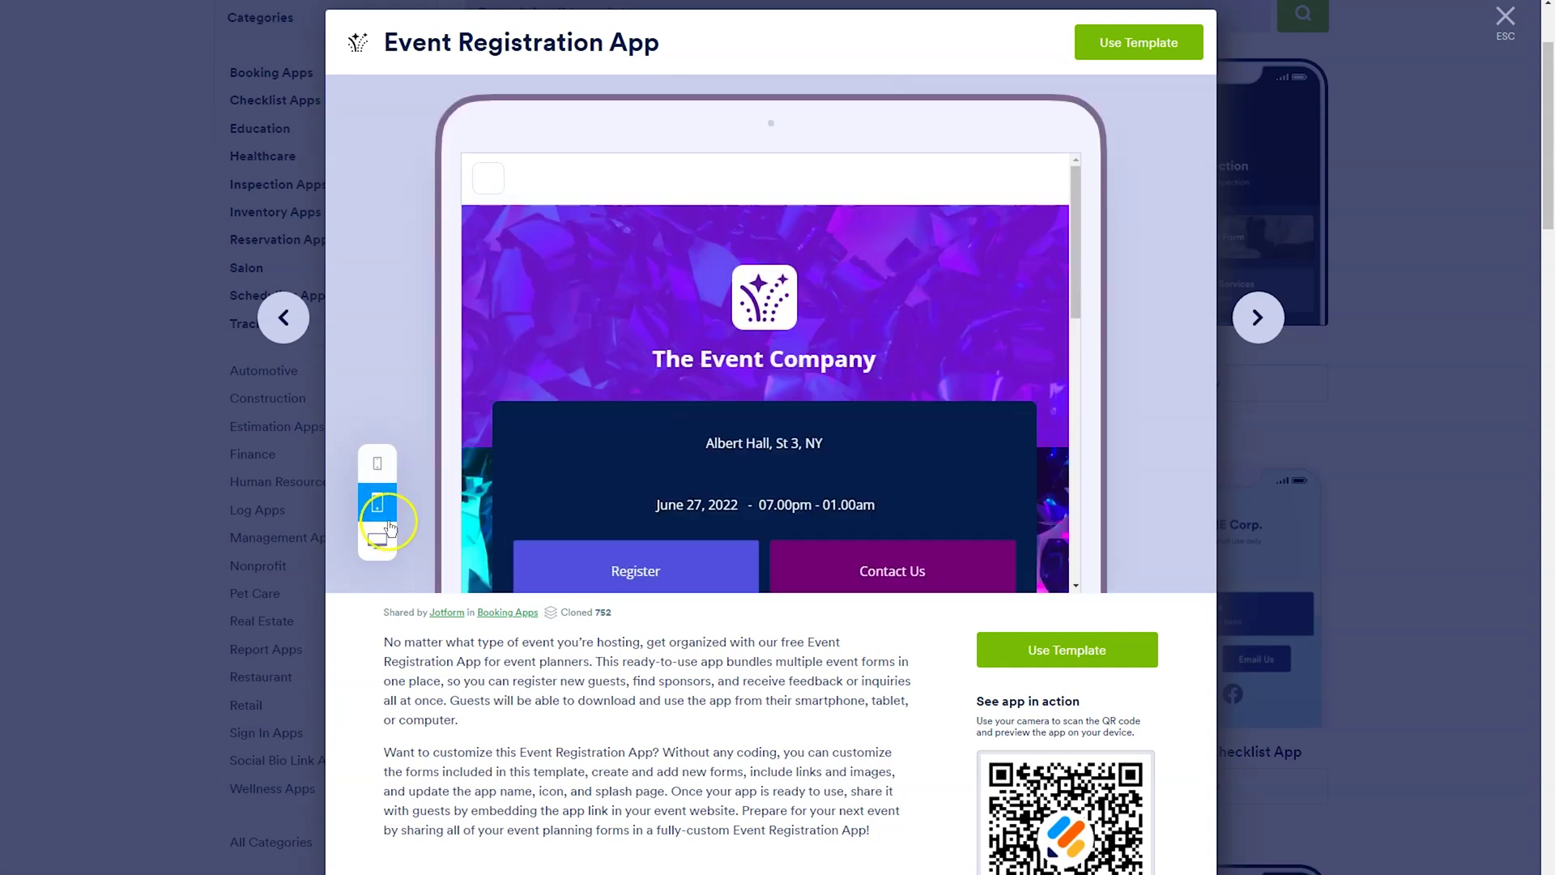
click(377, 540)
click(378, 470)
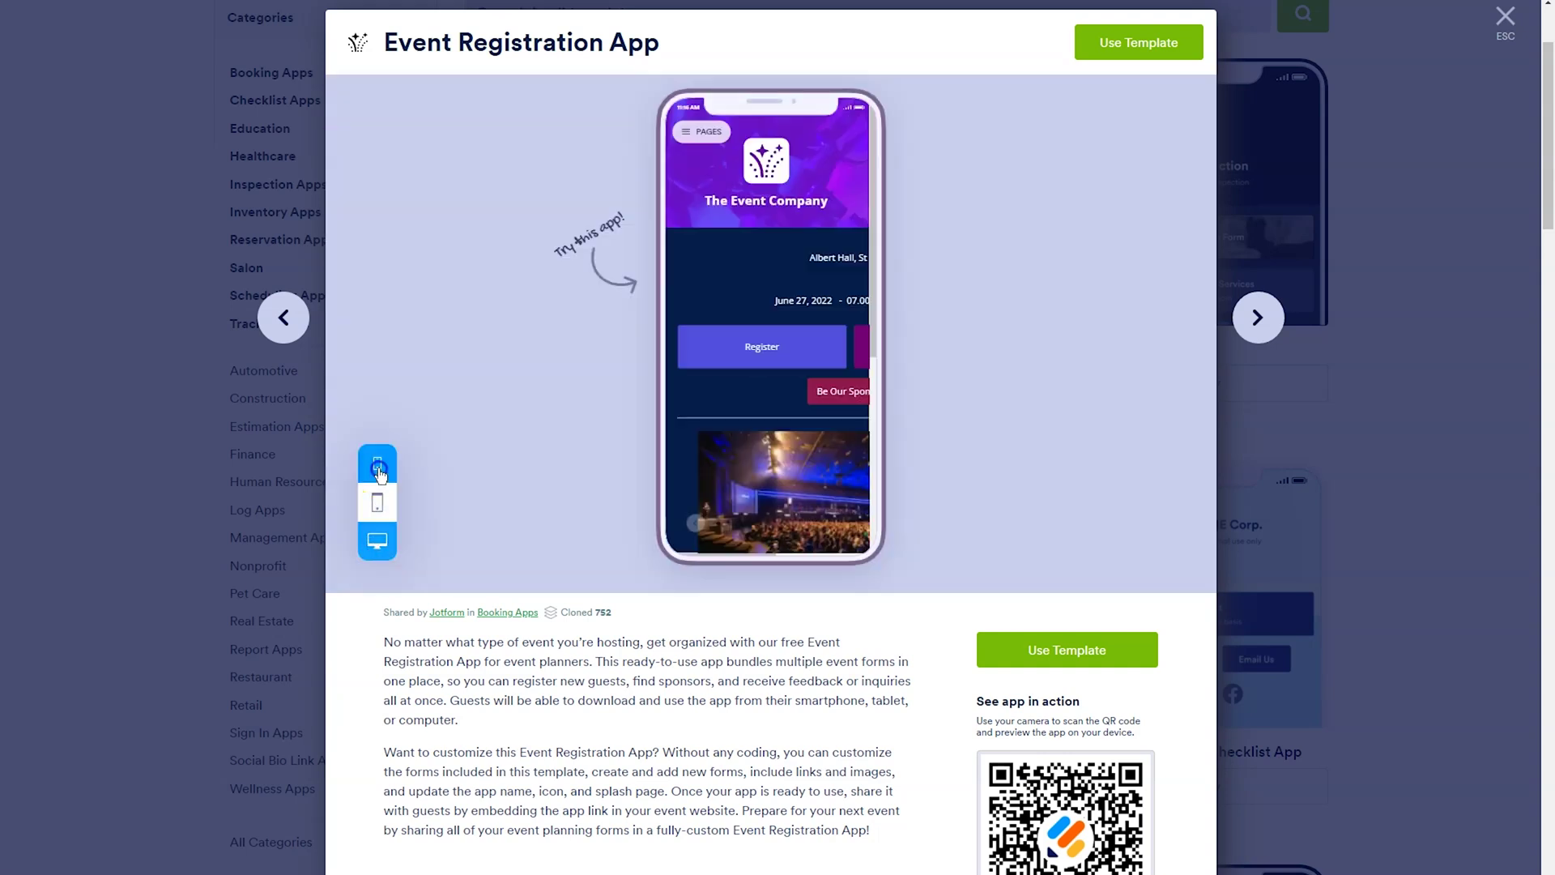
click(377, 503)
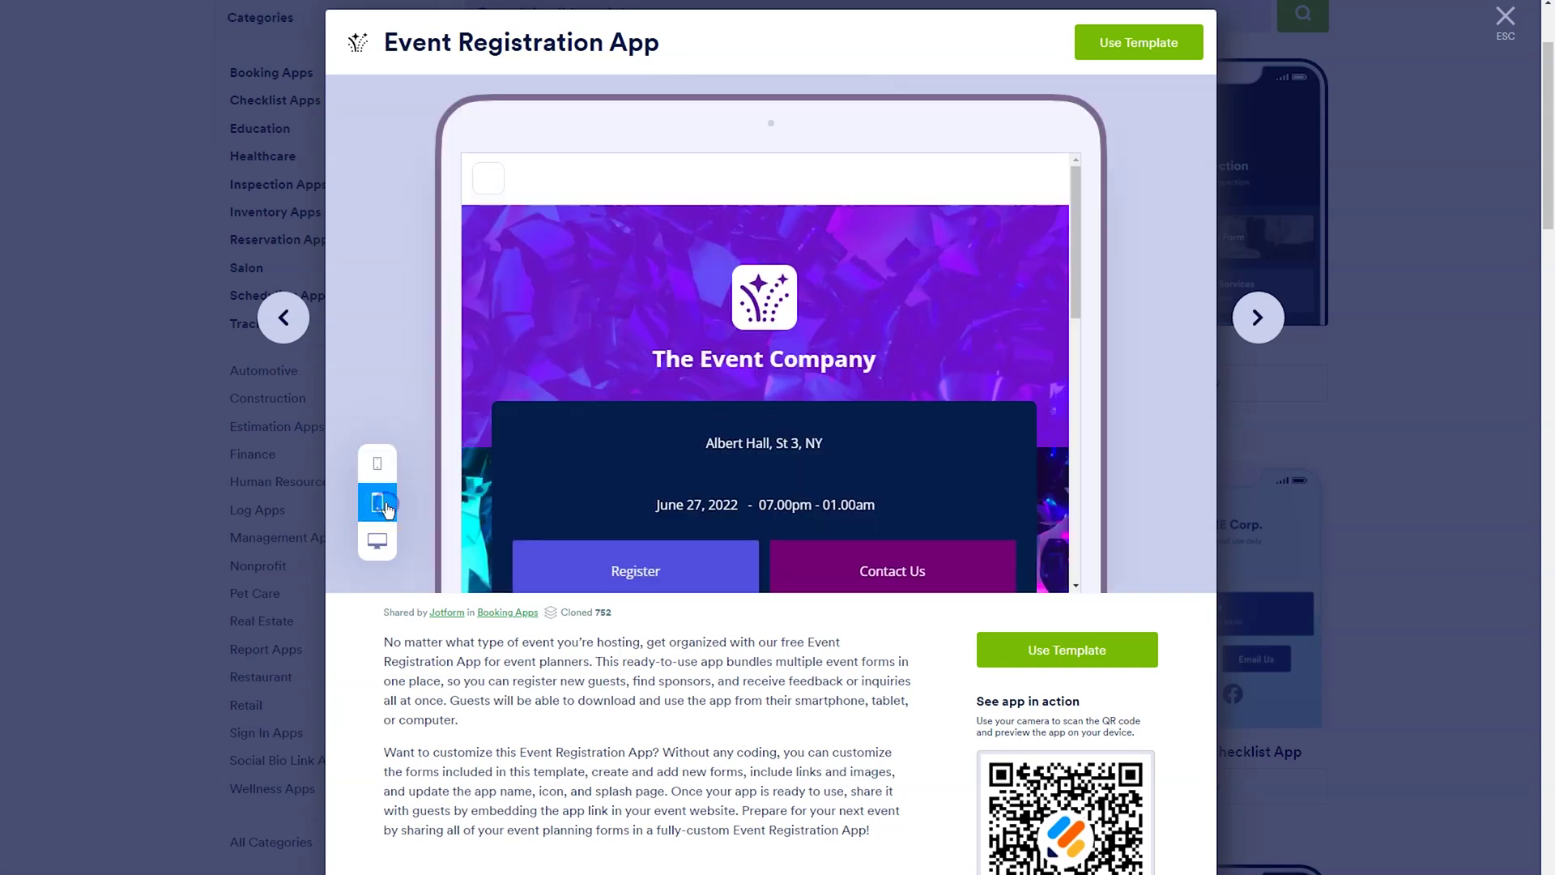
click(377, 541)
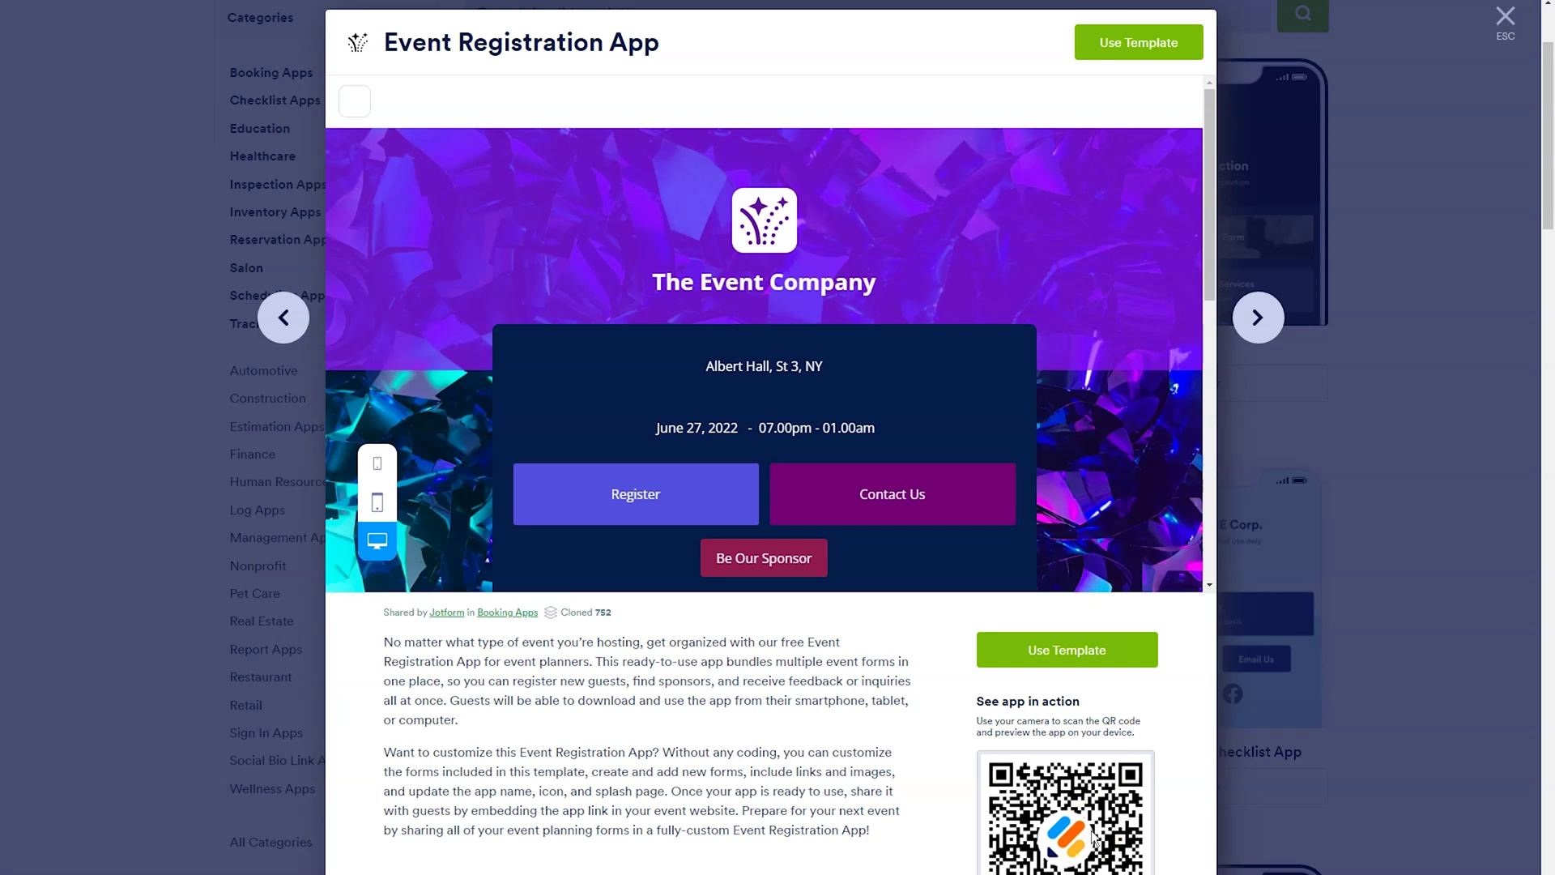
click(1069, 648)
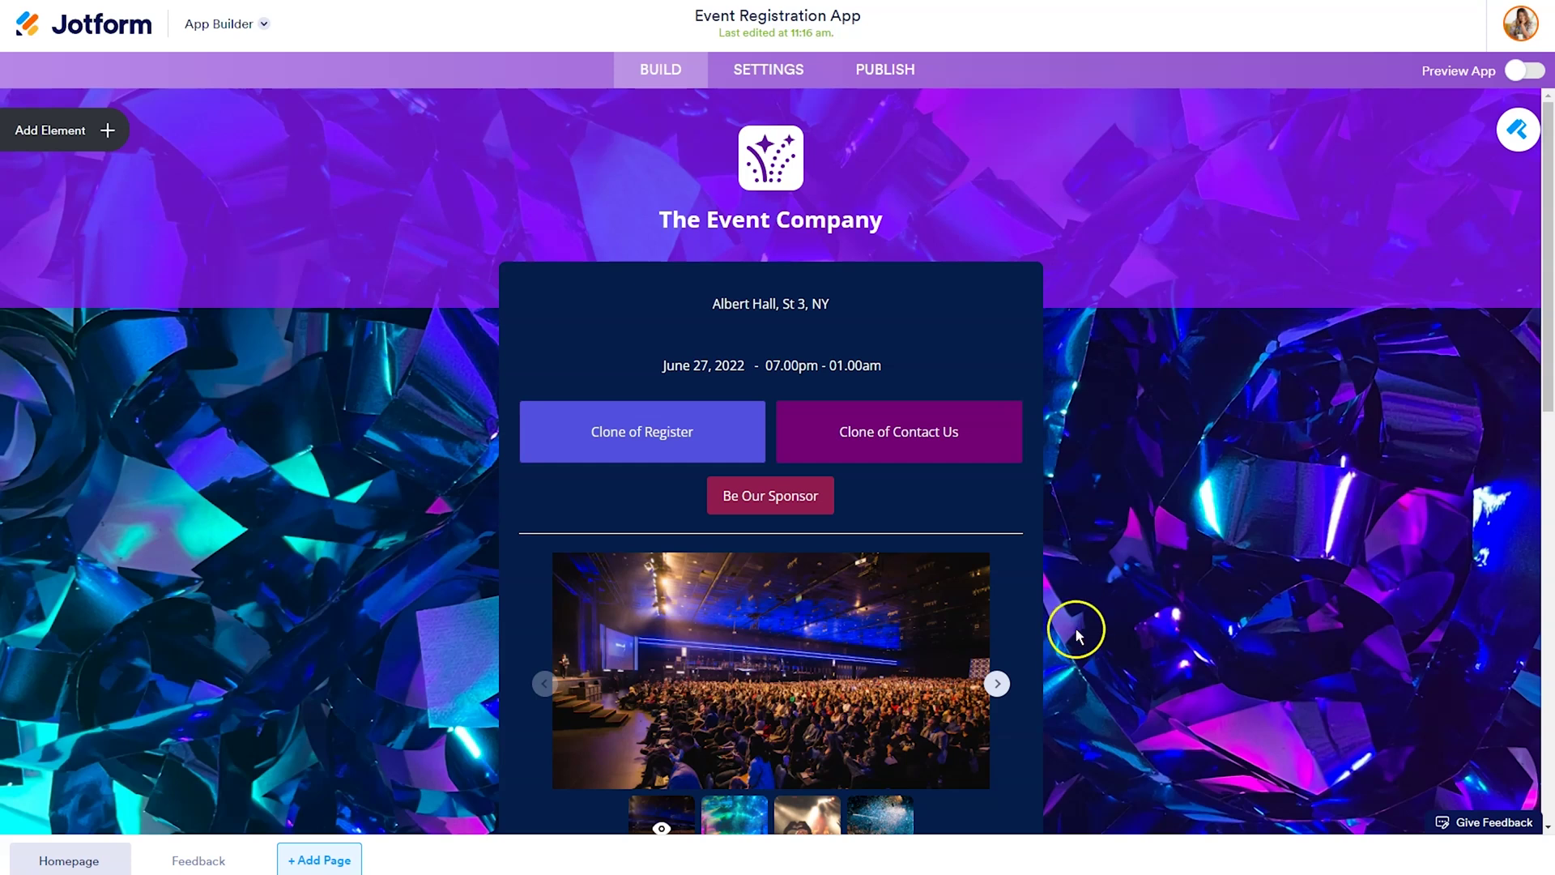
Inspect the cloned homepage's Sponsored by block and image carousel, leaving both unchanged
scroll(1075, 627, down, 4)
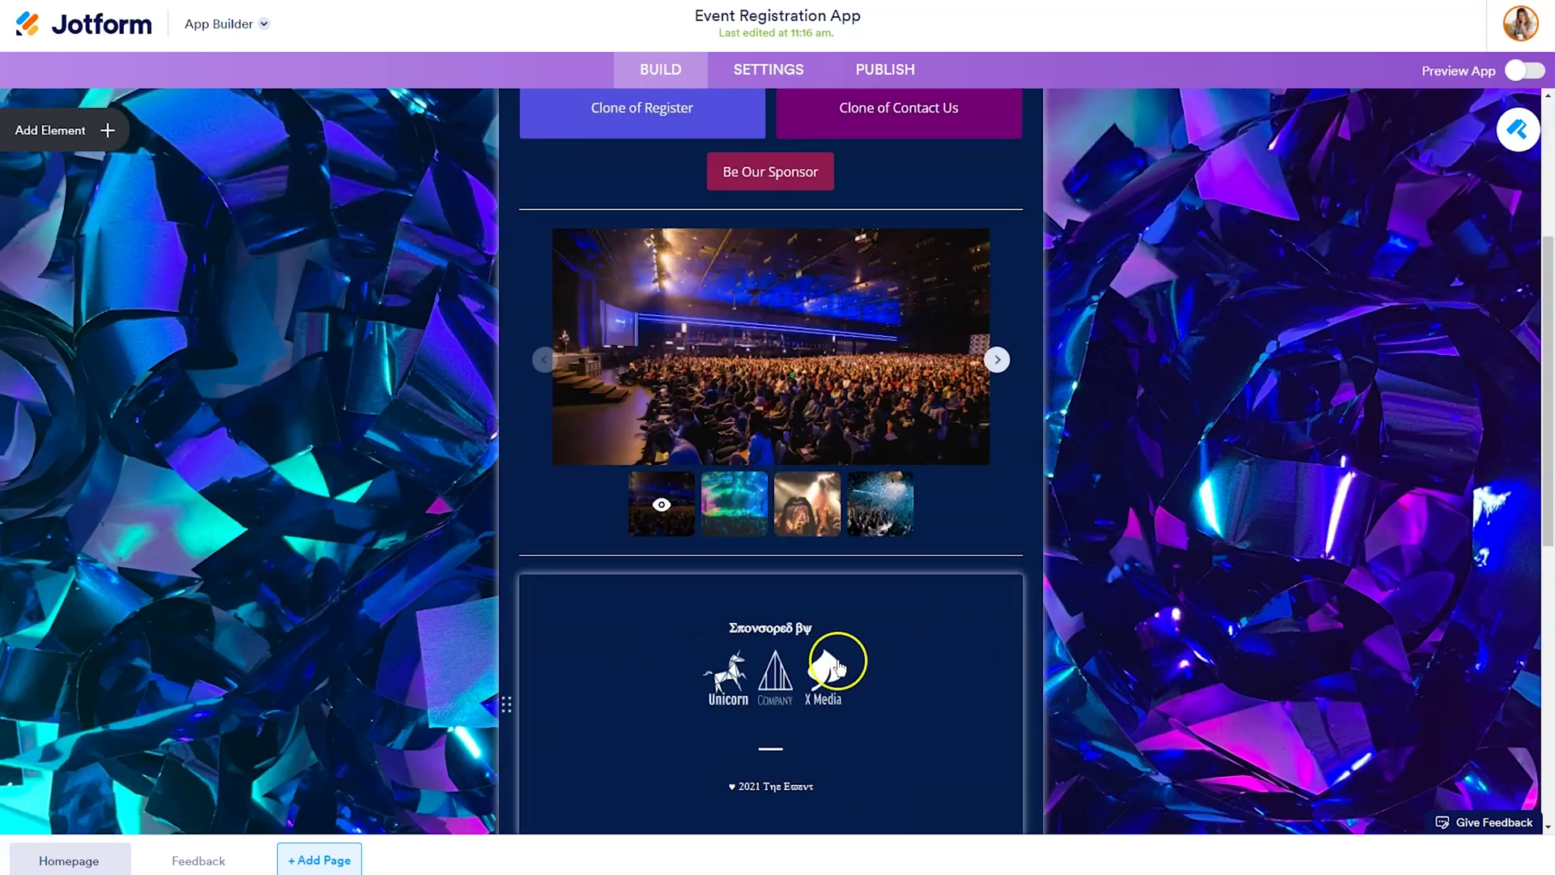
scroll(837, 666, down, 2)
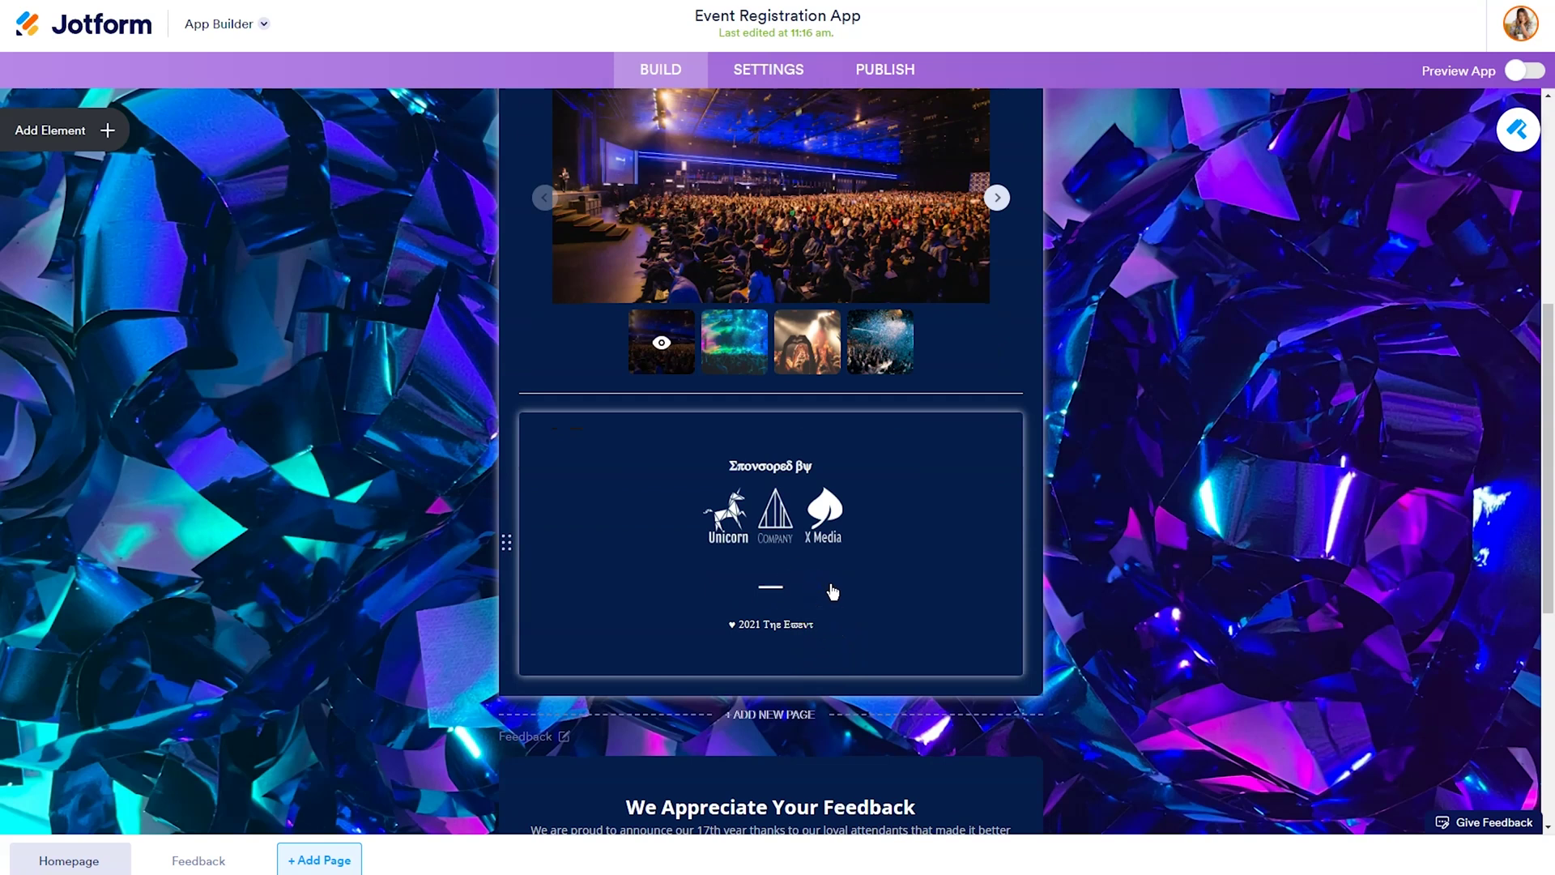
double_click(832, 592)
scroll(832, 592, down, 3)
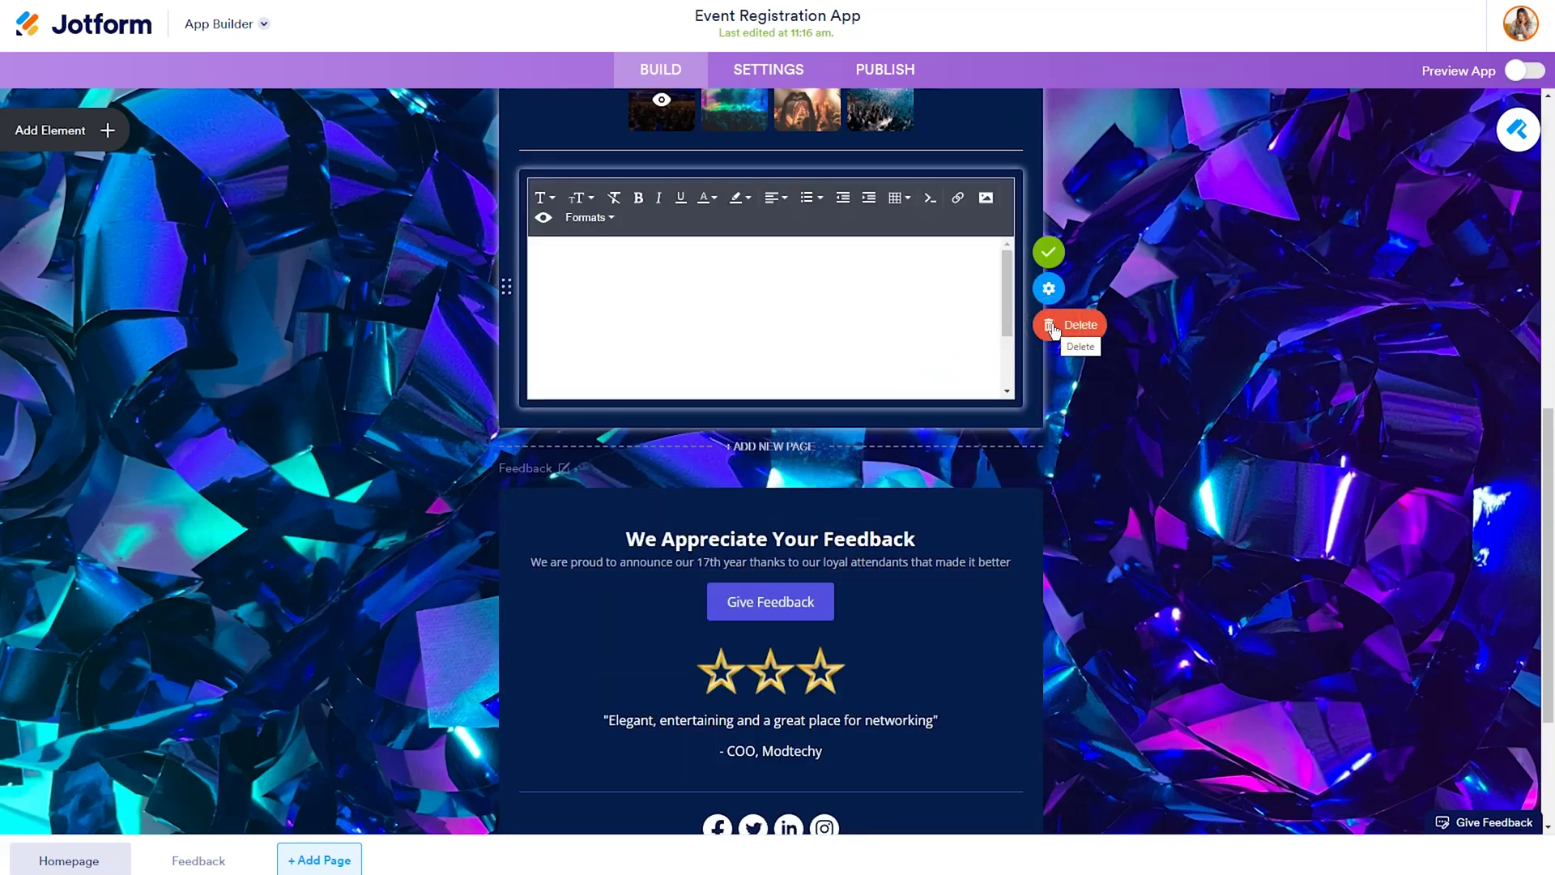
click(1212, 386)
click(1139, 319)
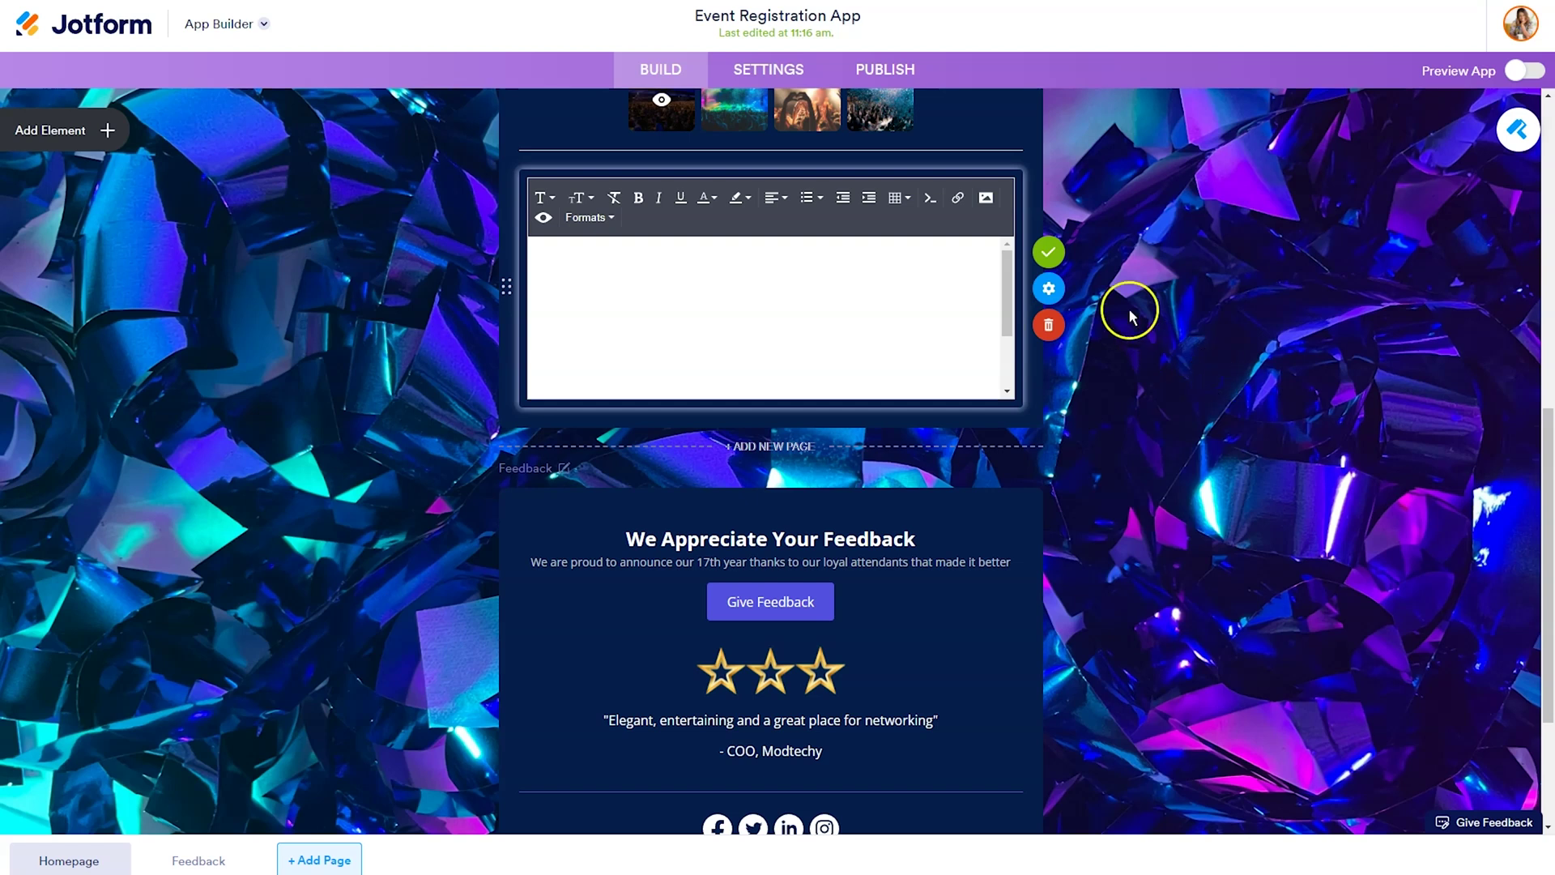
scroll(1065, 308, up, 6)
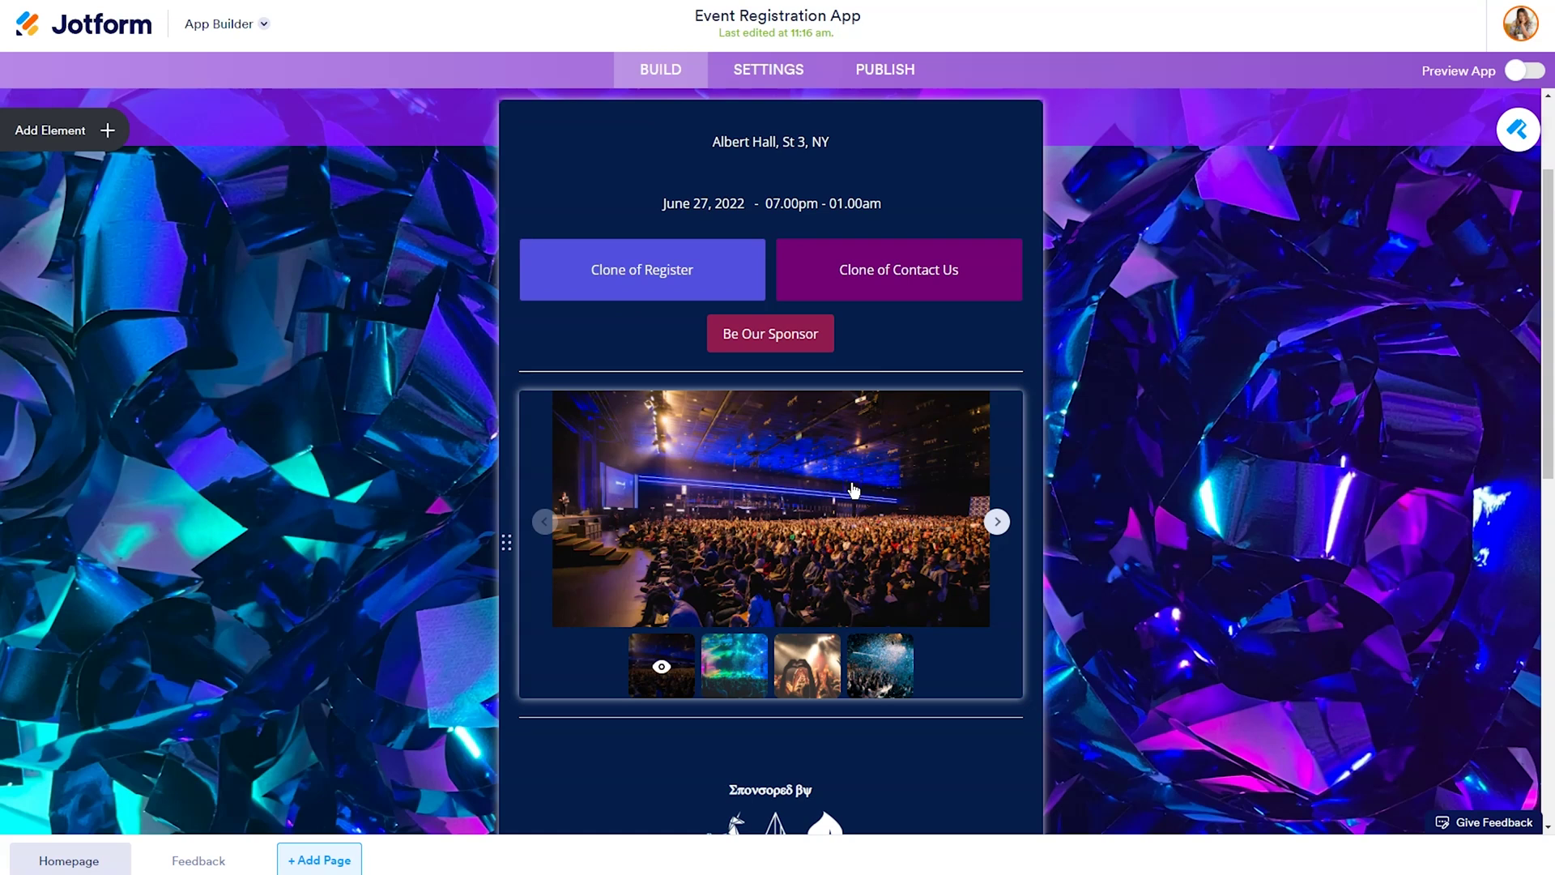
click(860, 485)
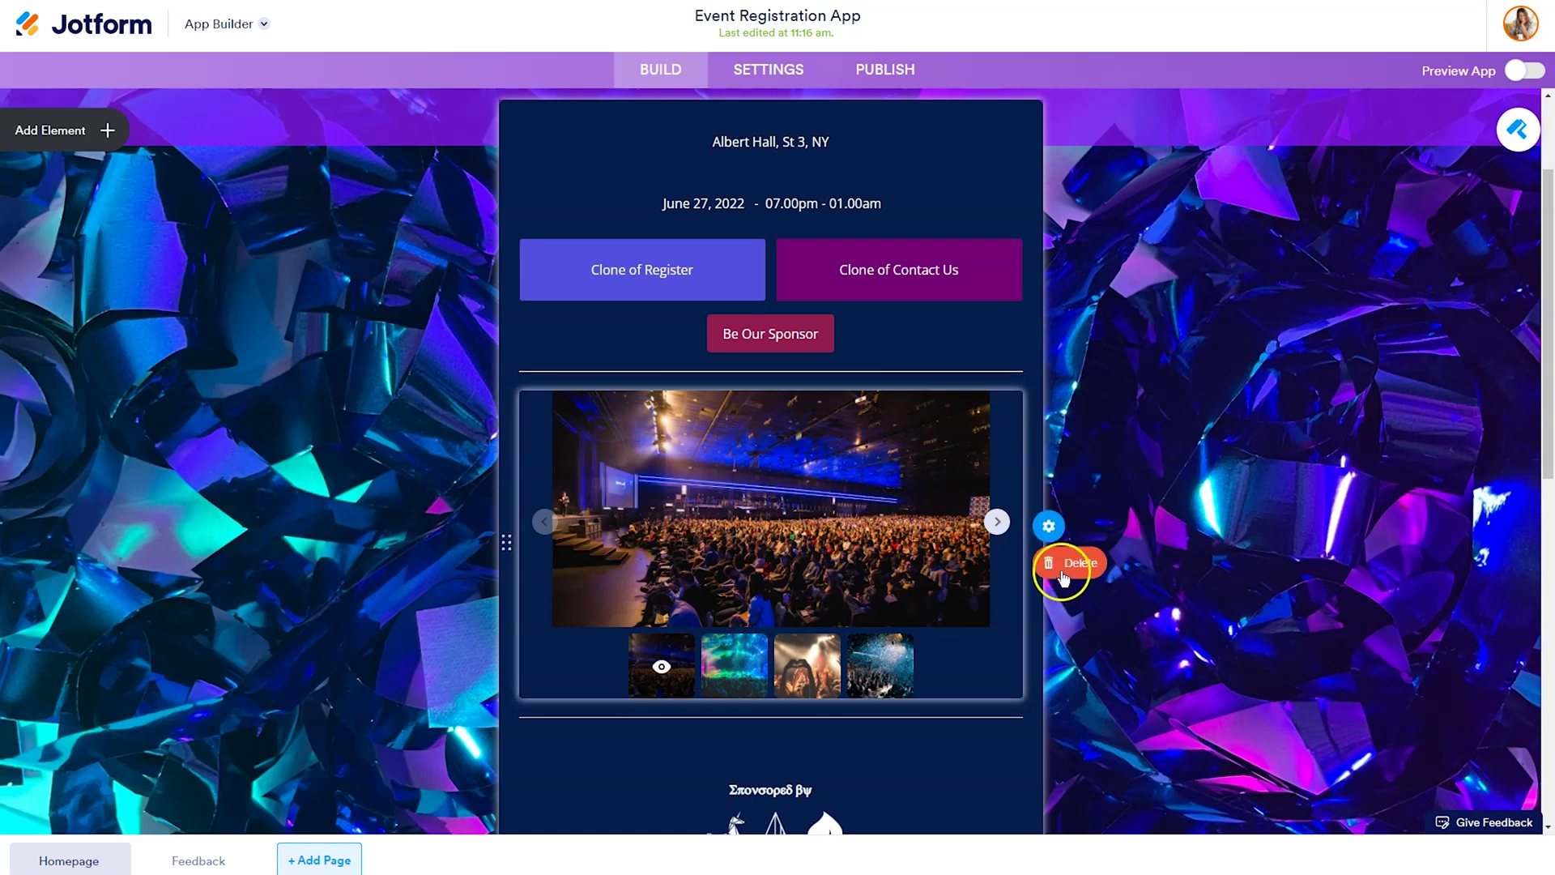
click(1148, 502)
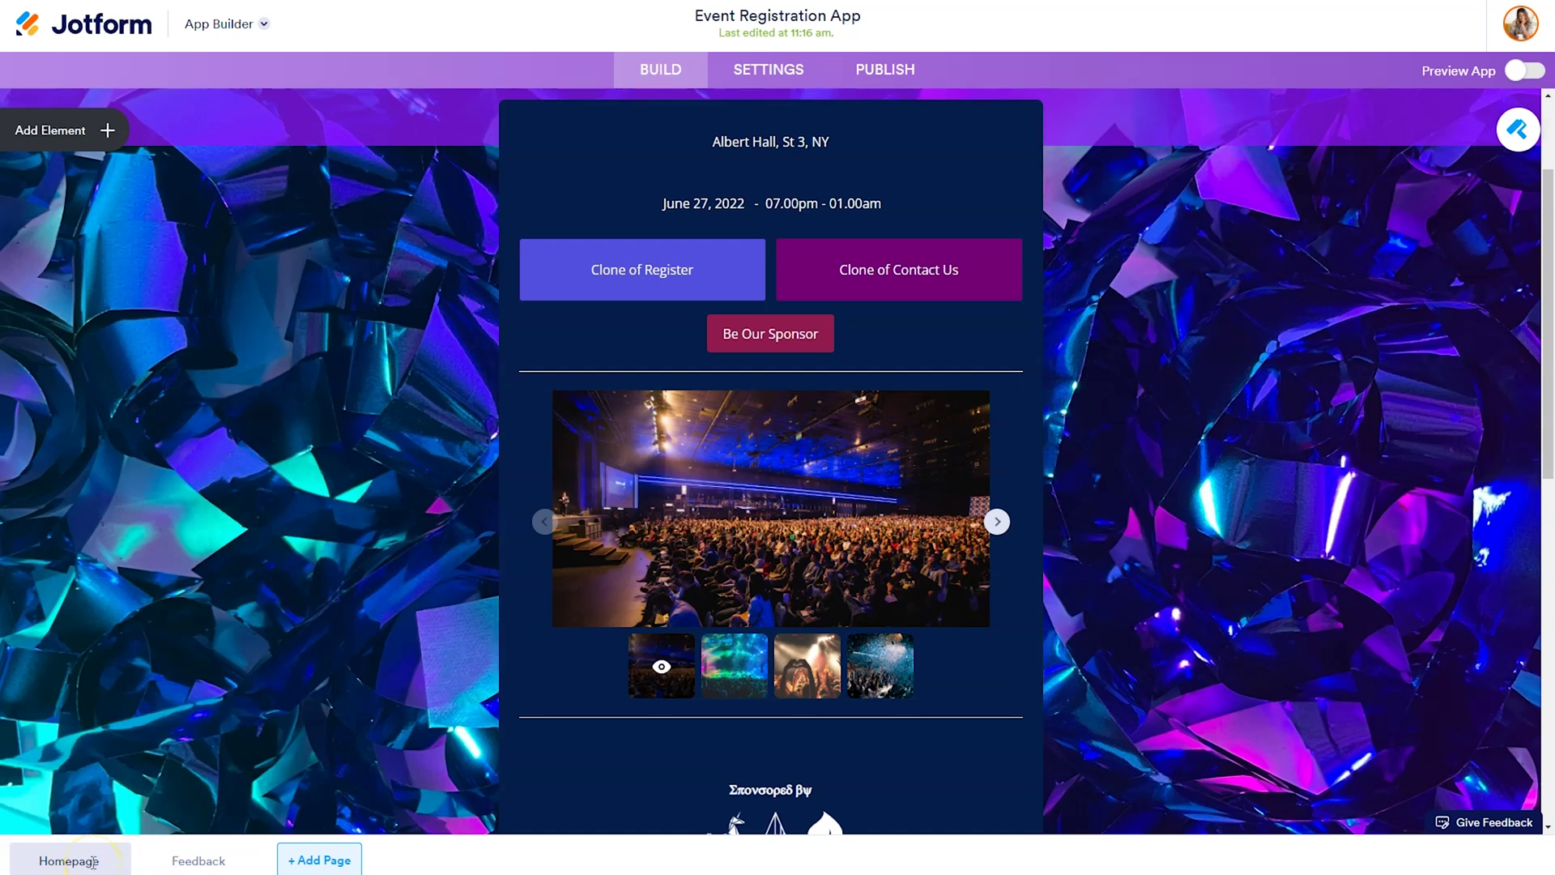
Go to the app's Feedback page and show the App Elements panel
click(183, 862)
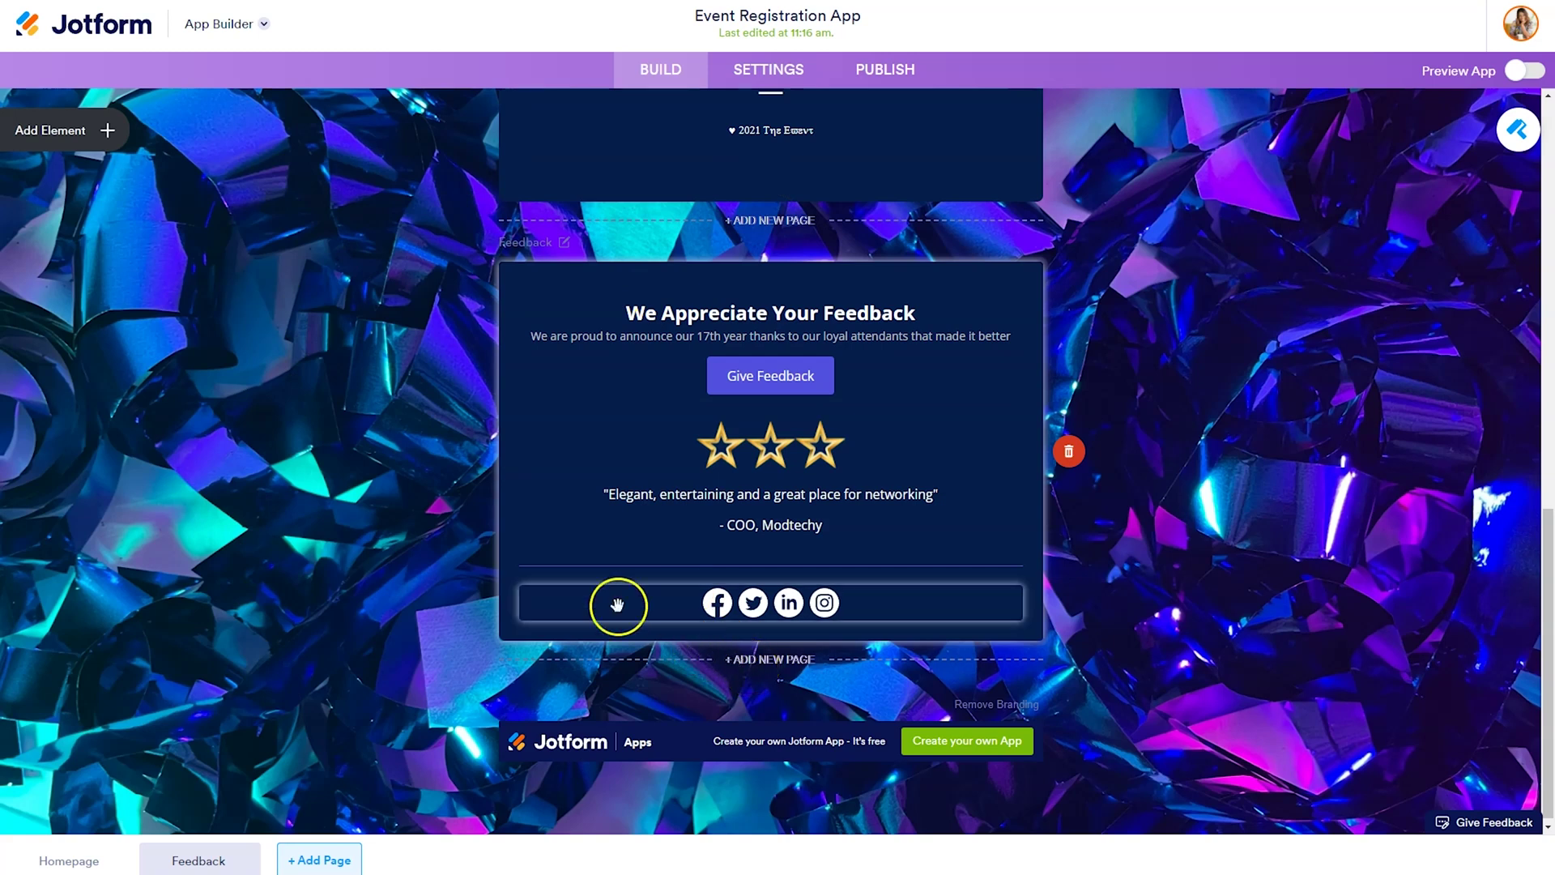
click(106, 132)
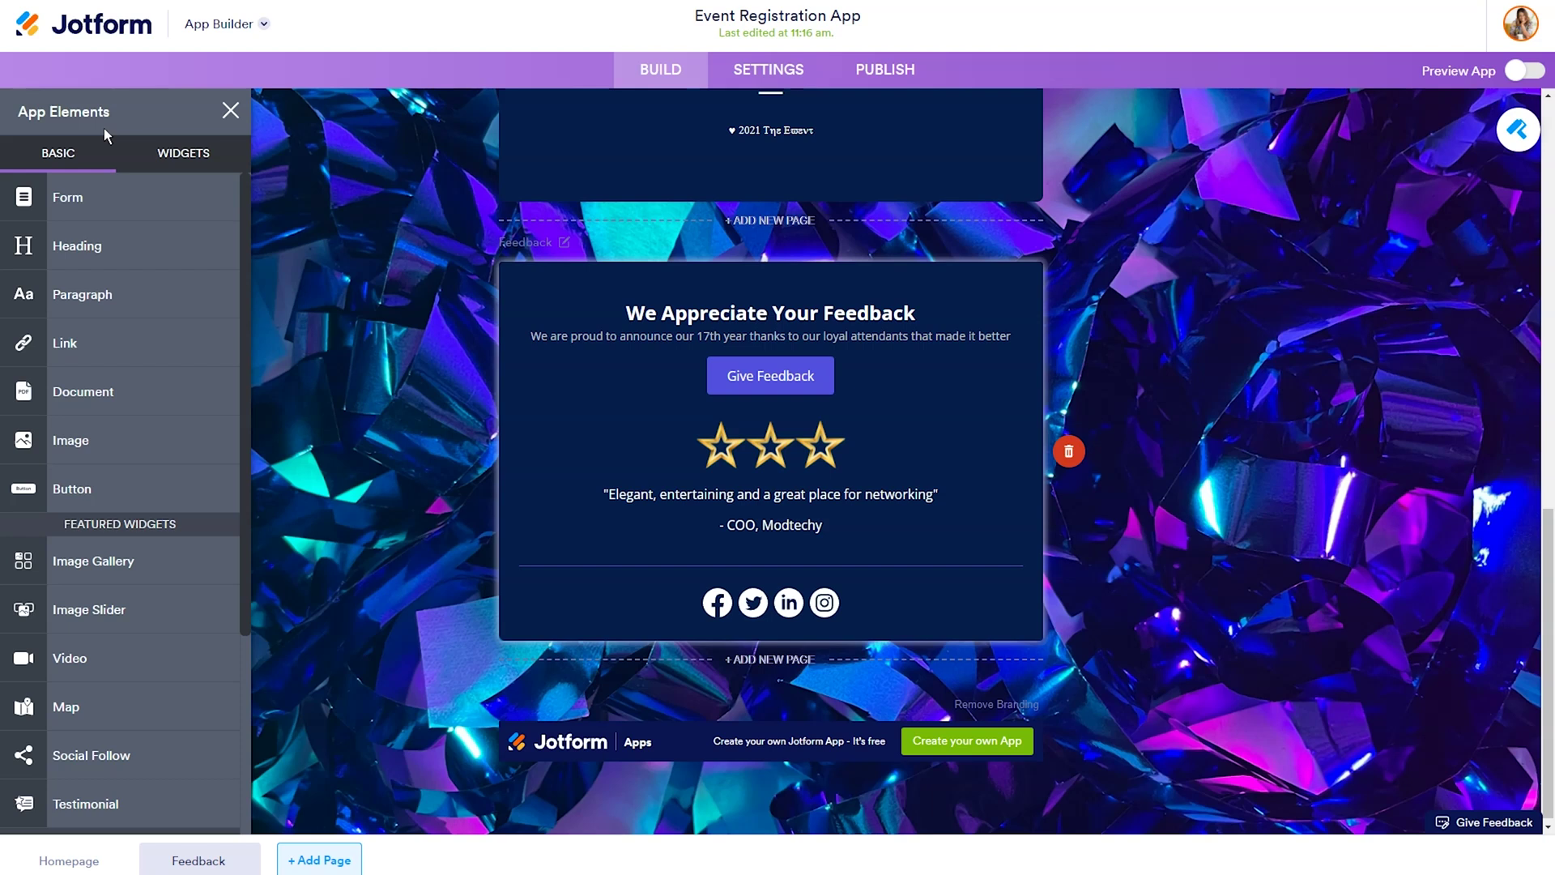
Browse the Basic elements, then the widgets such as Data Grid, PDF Embedder and QR Code
scroll(62, 334, down, 3)
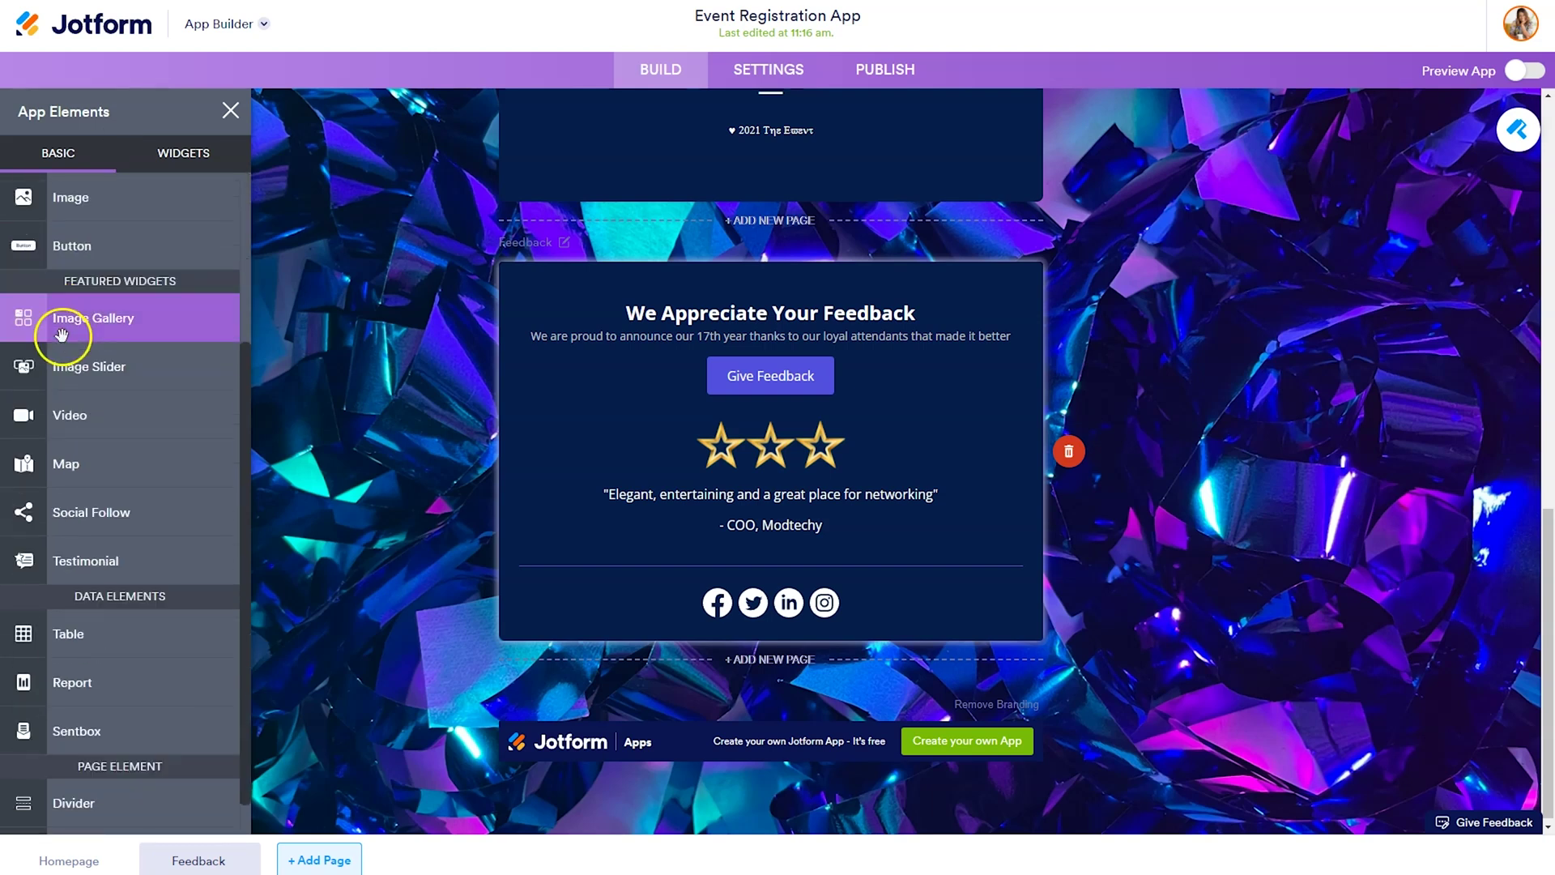
scroll(62, 334, down, 1)
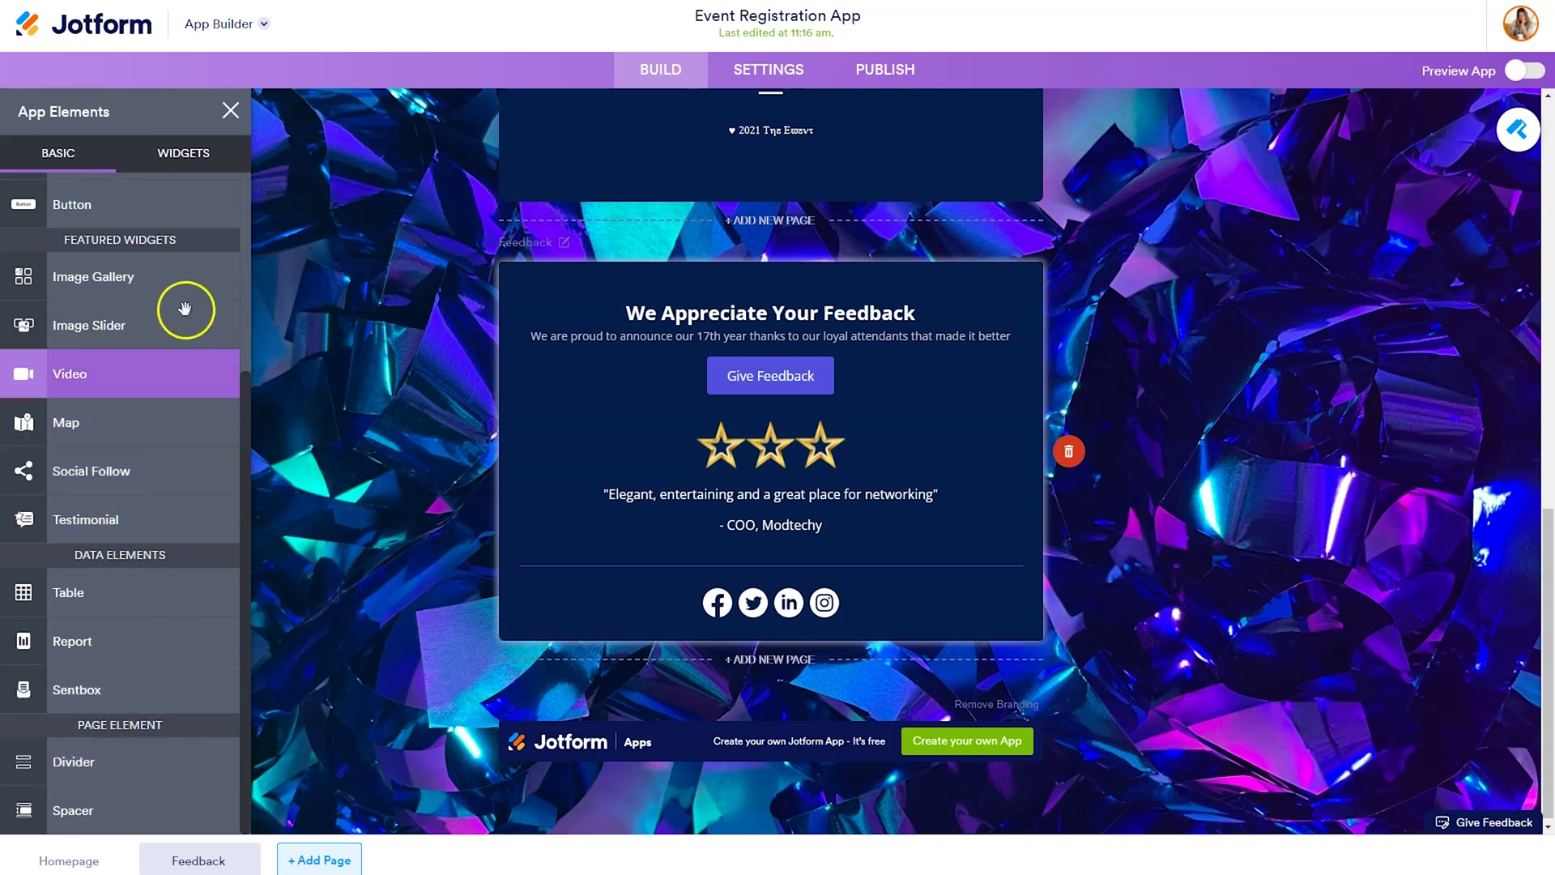
click(187, 162)
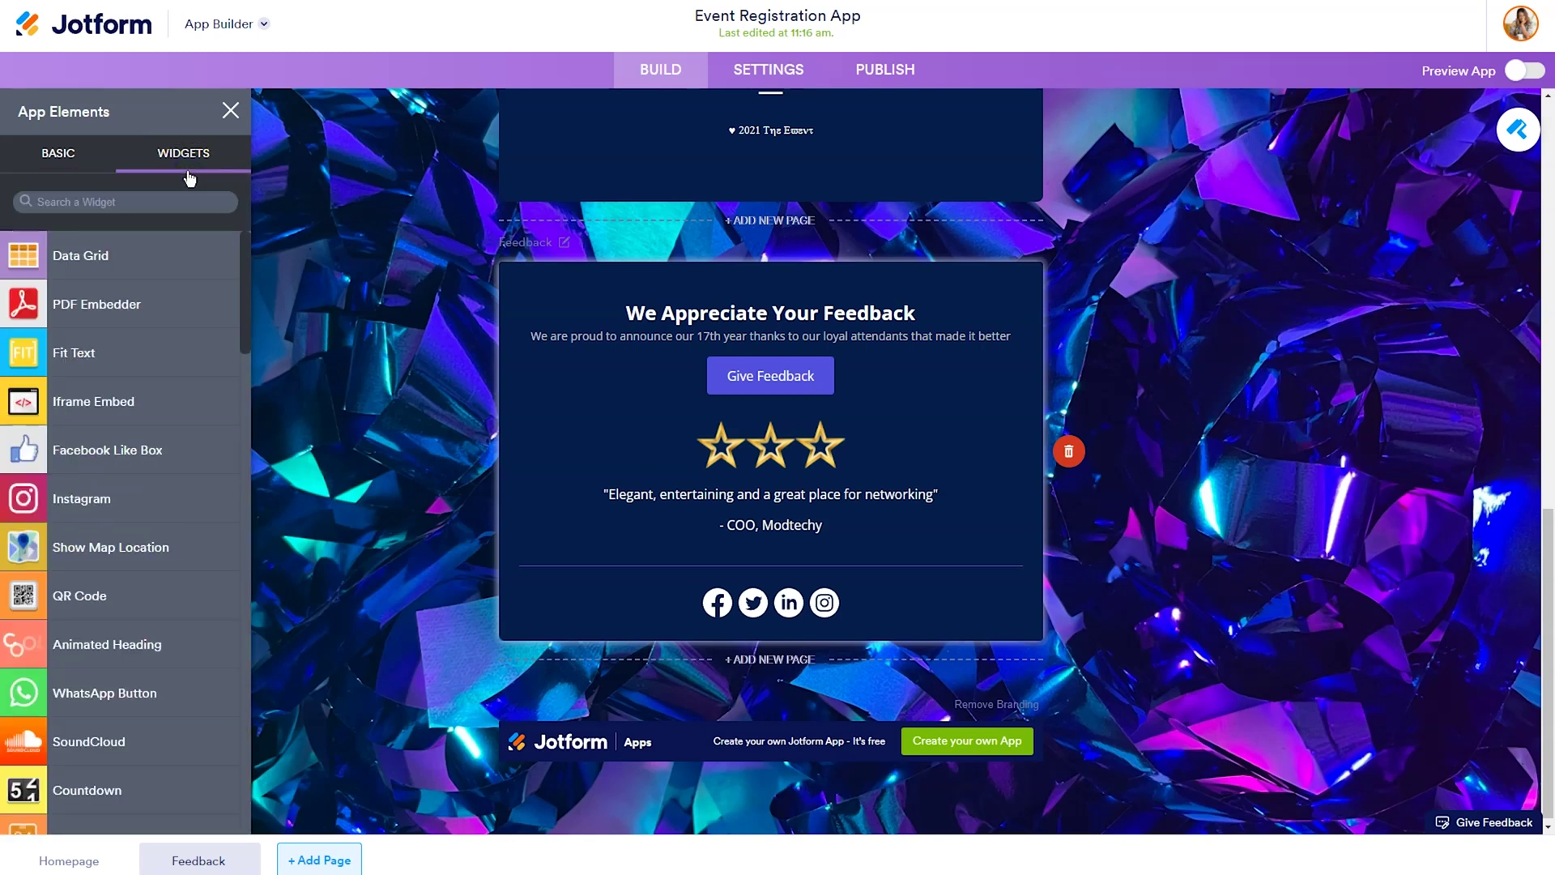
scroll(209, 289, down, 3)
scroll(209, 289, down, 10)
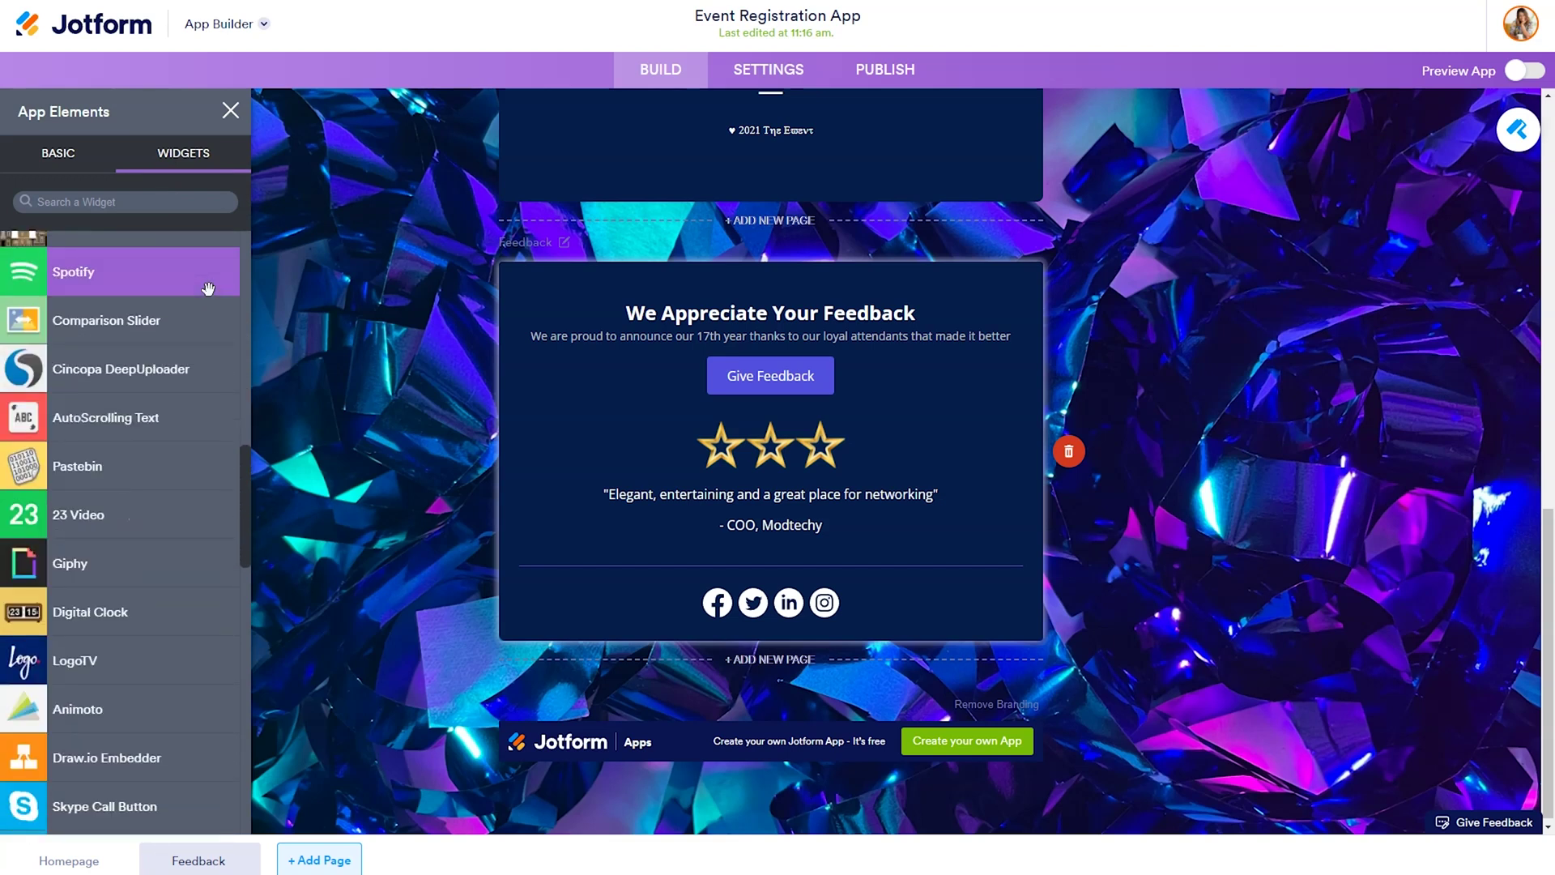
scroll(209, 289, down, 8)
scroll(208, 290, down, 9)
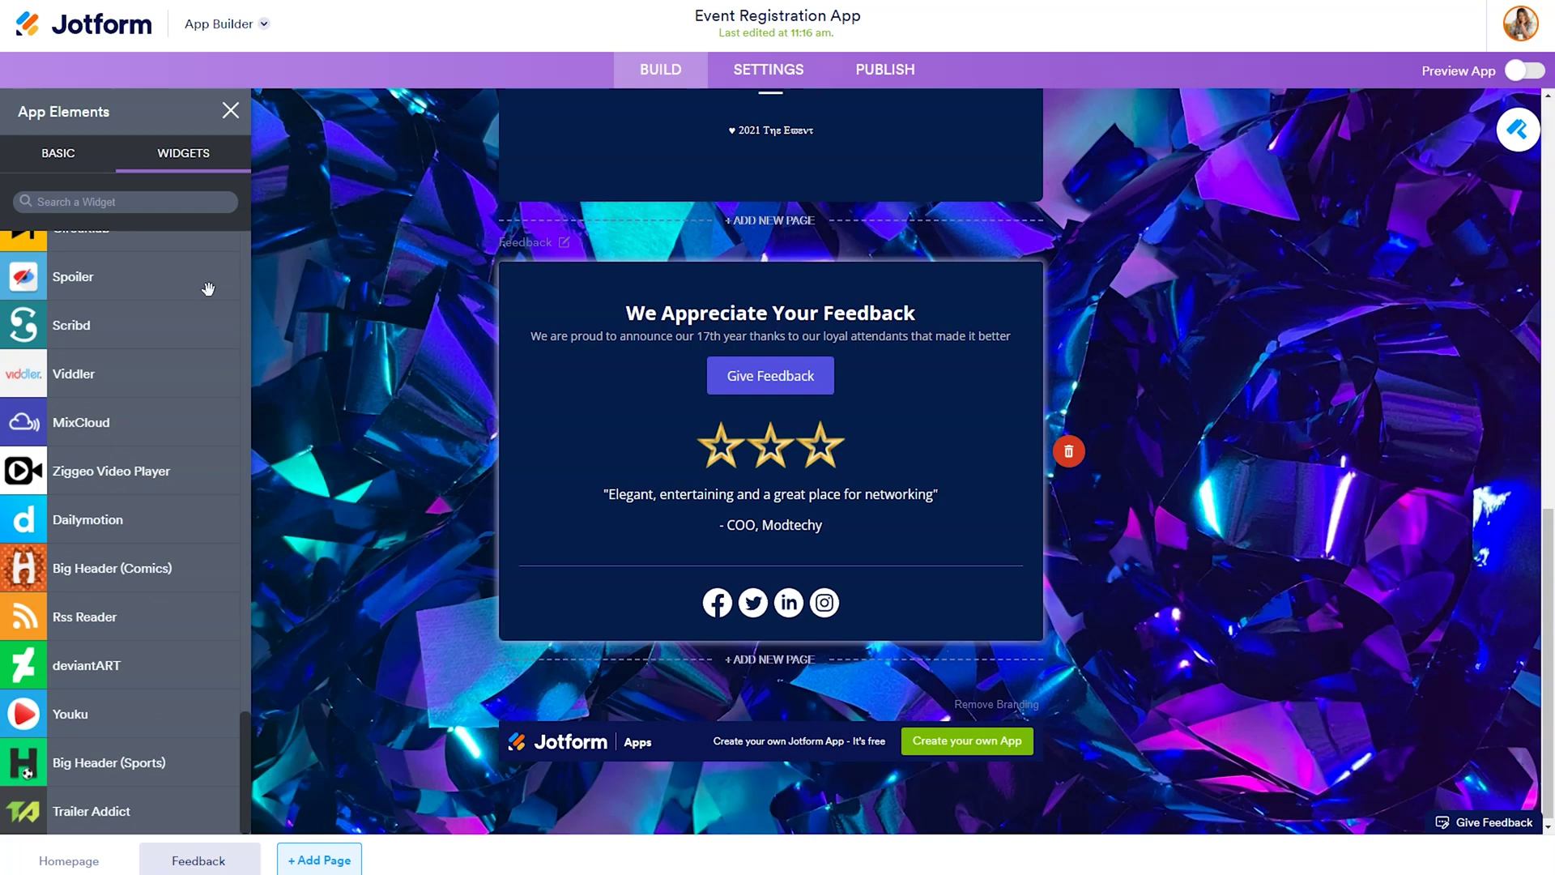
scroll(208, 291, up, 20)
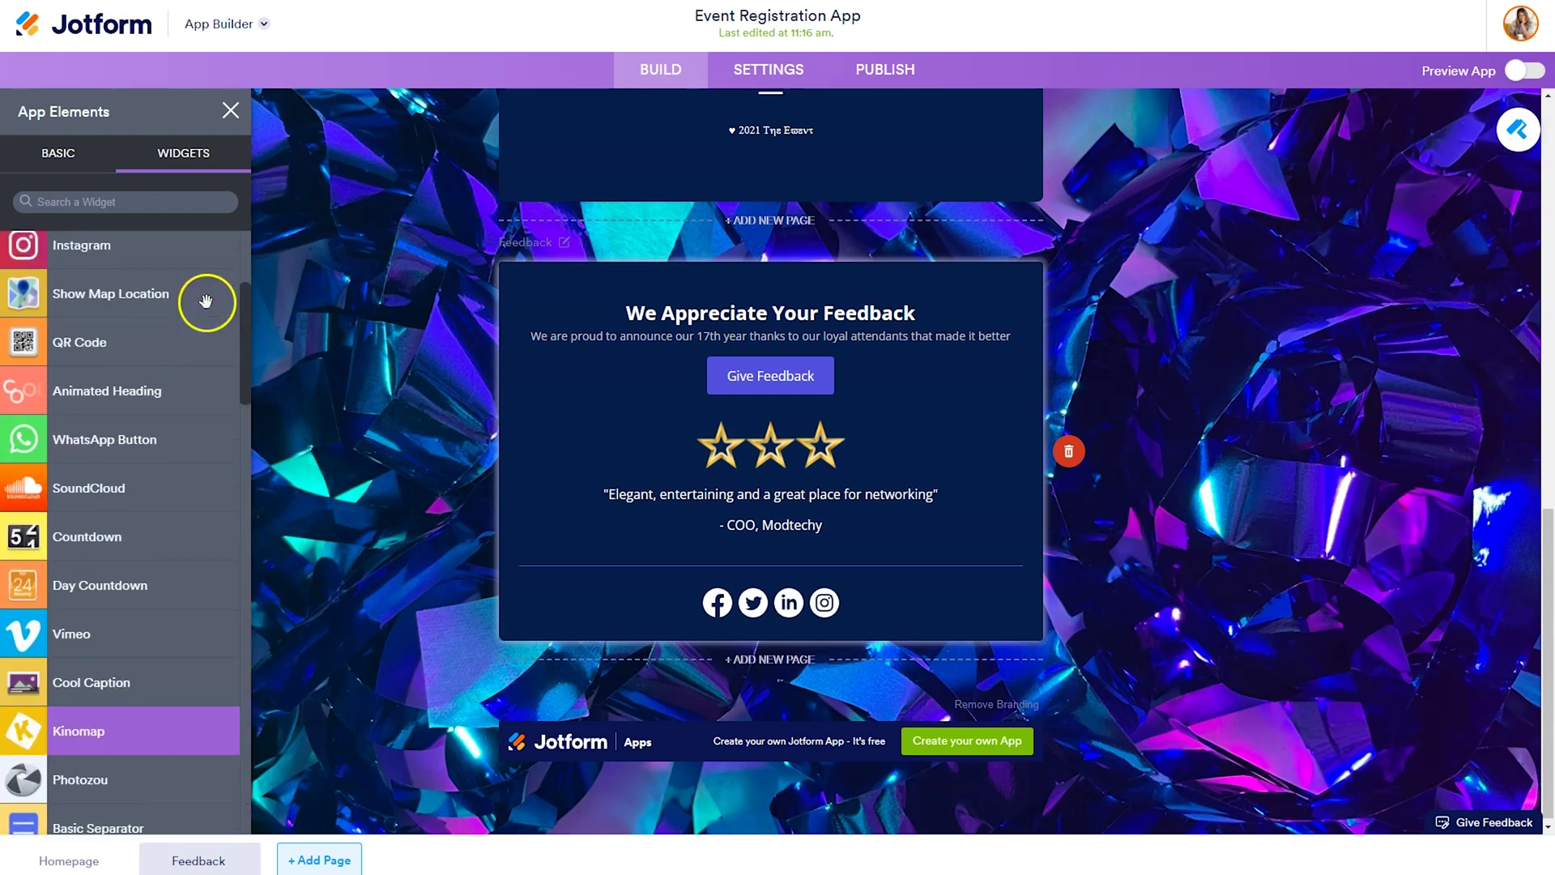
scroll(205, 302, up, 3)
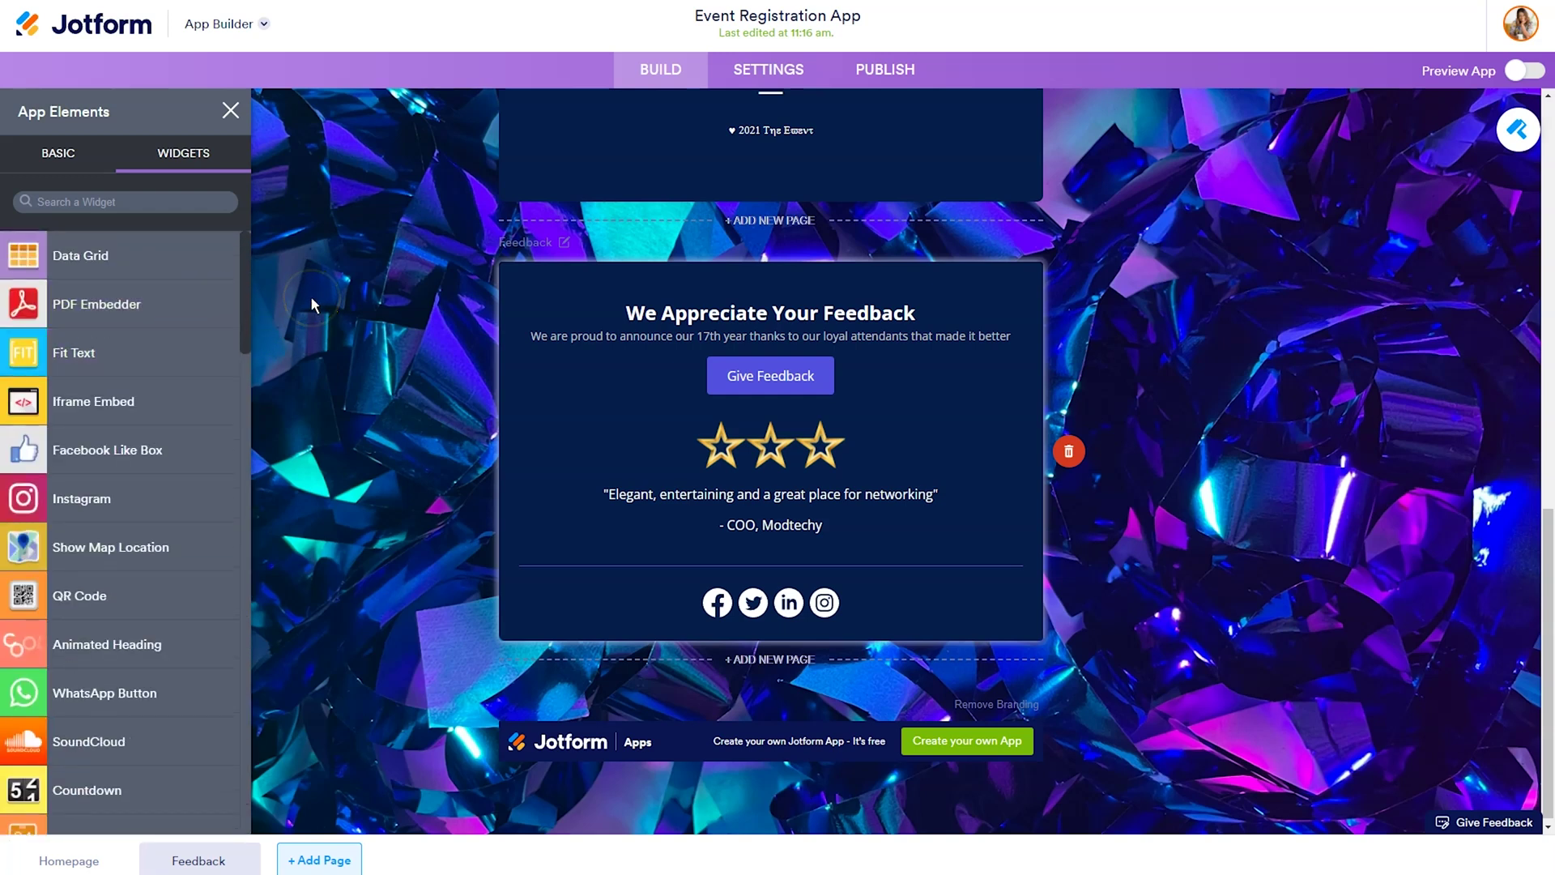
scroll(312, 304, up, 15)
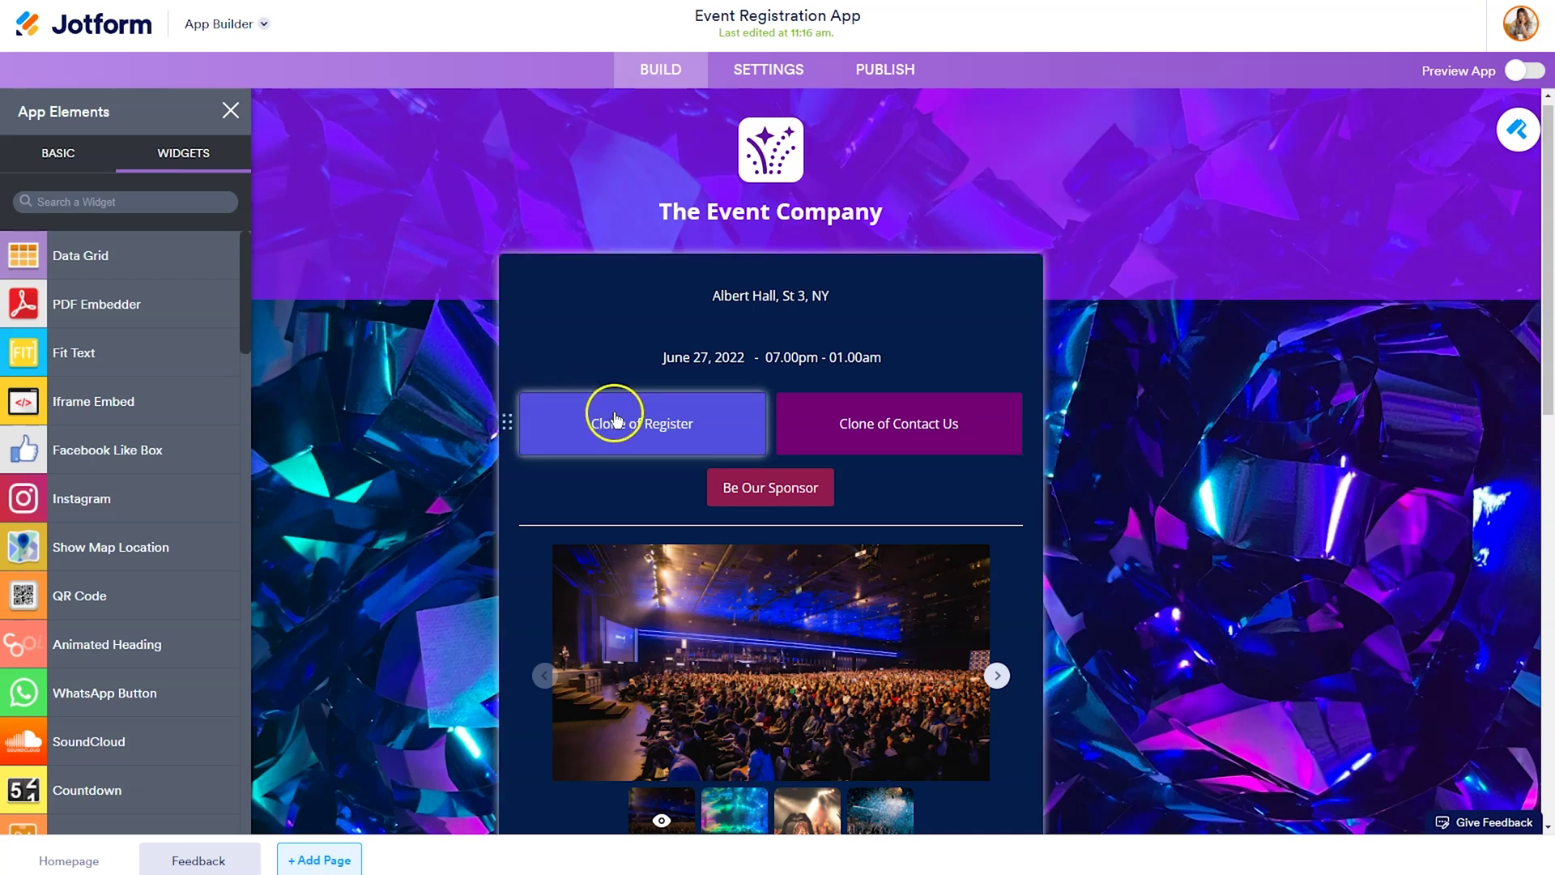
Select the Be Our Sponsor button to reveal its edit, settings and delete icons
click(765, 484)
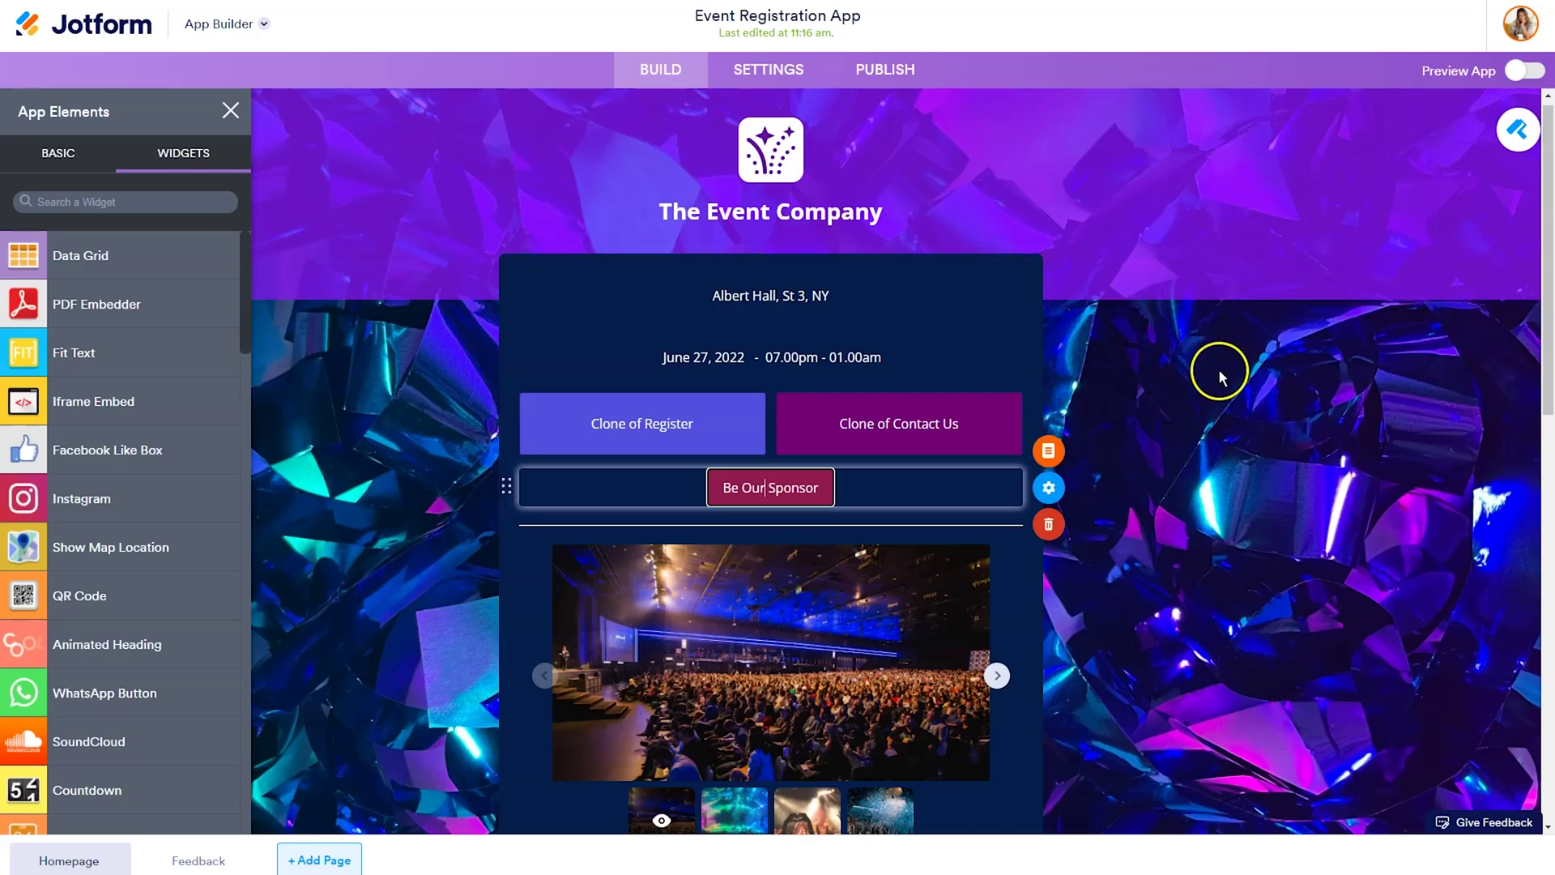
Show the App Designer's layouts (Plain, Left Aligned, Right Aligned), keeping Default, with elements panel closed
click(1511, 147)
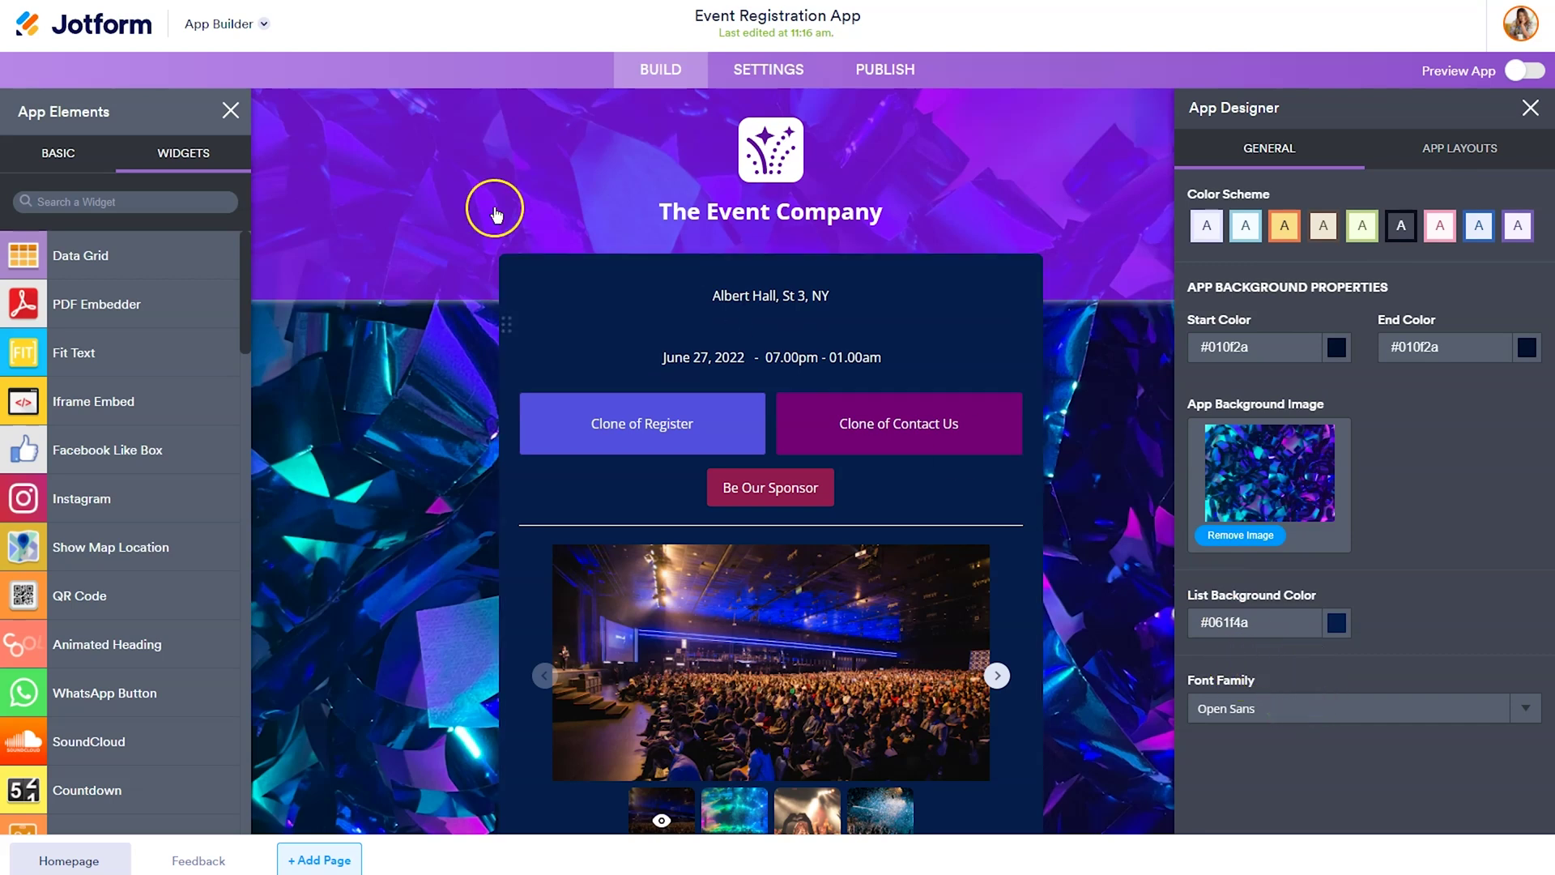
click(230, 118)
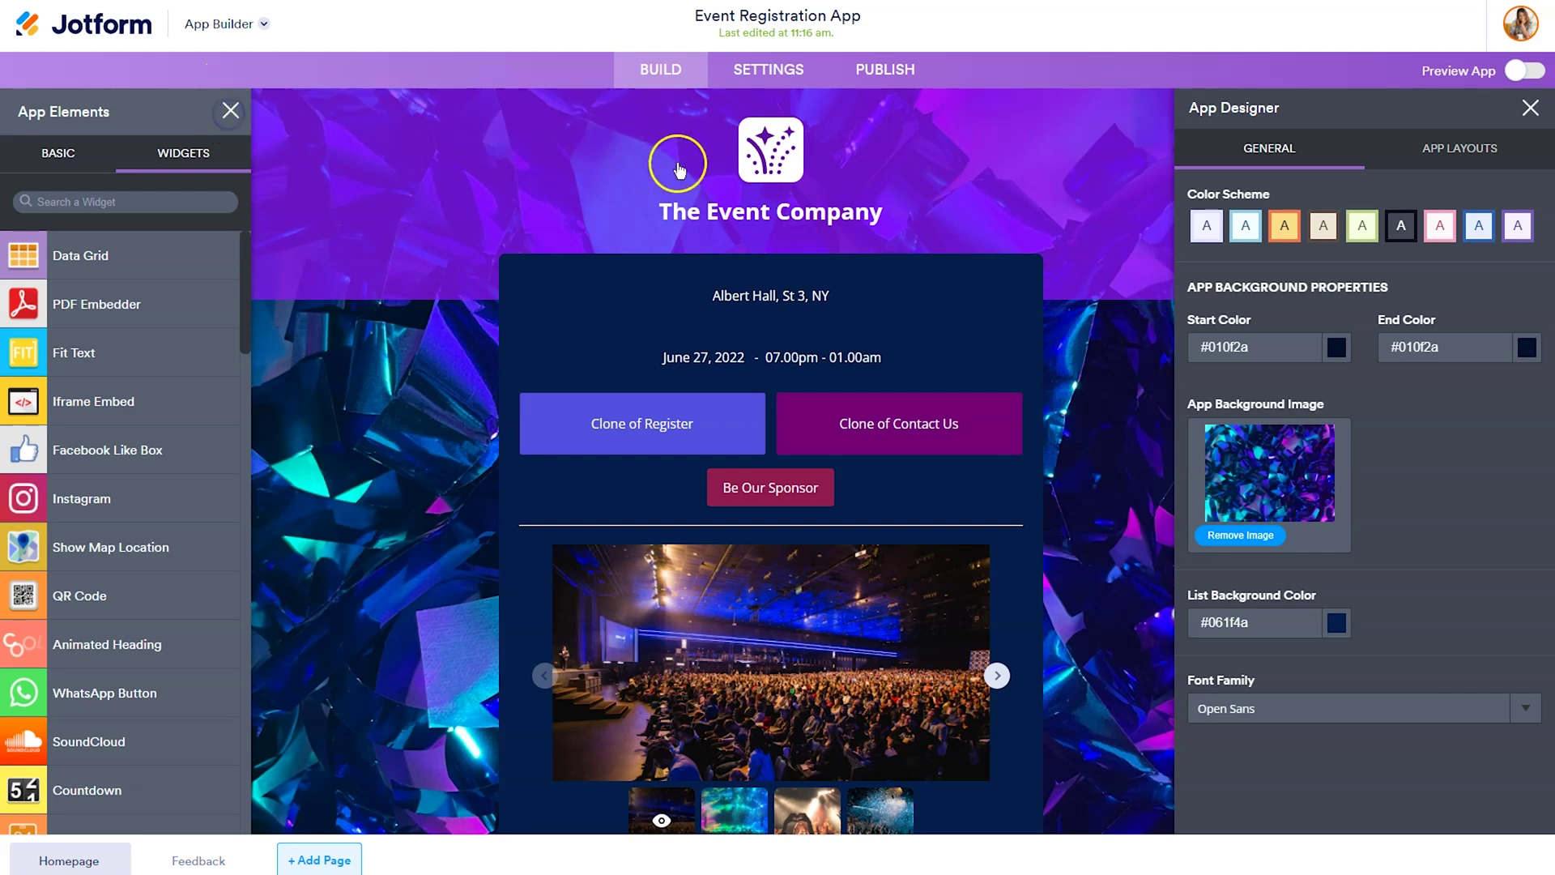
click(1449, 165)
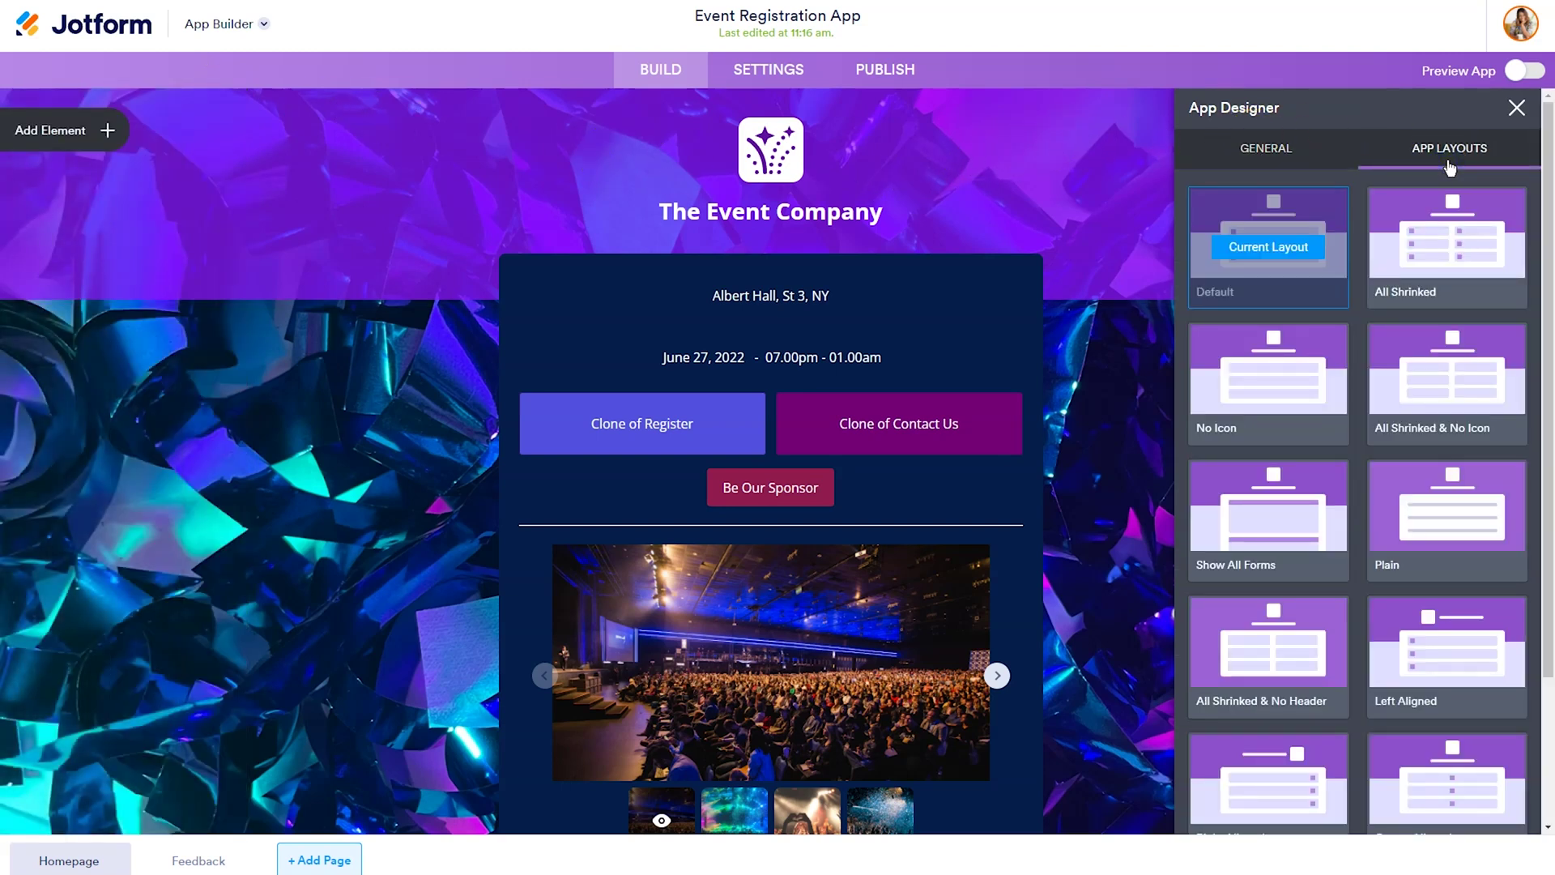
click(1243, 291)
Scroll through the layout options, leave Default in place, and close the App Designer
scroll(1328, 291, down, 3)
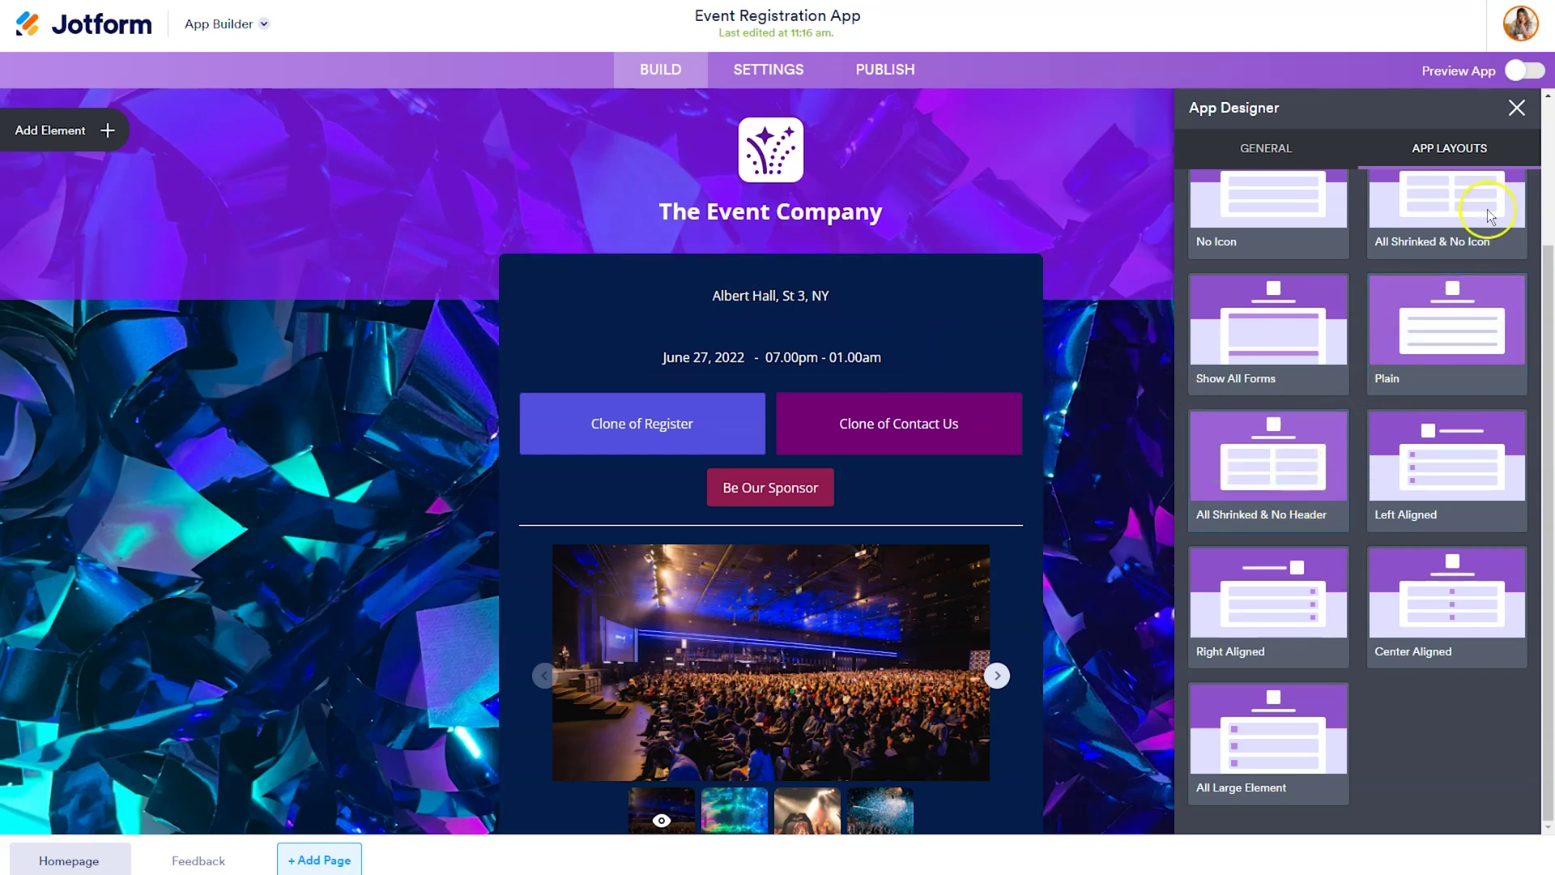
click(1517, 108)
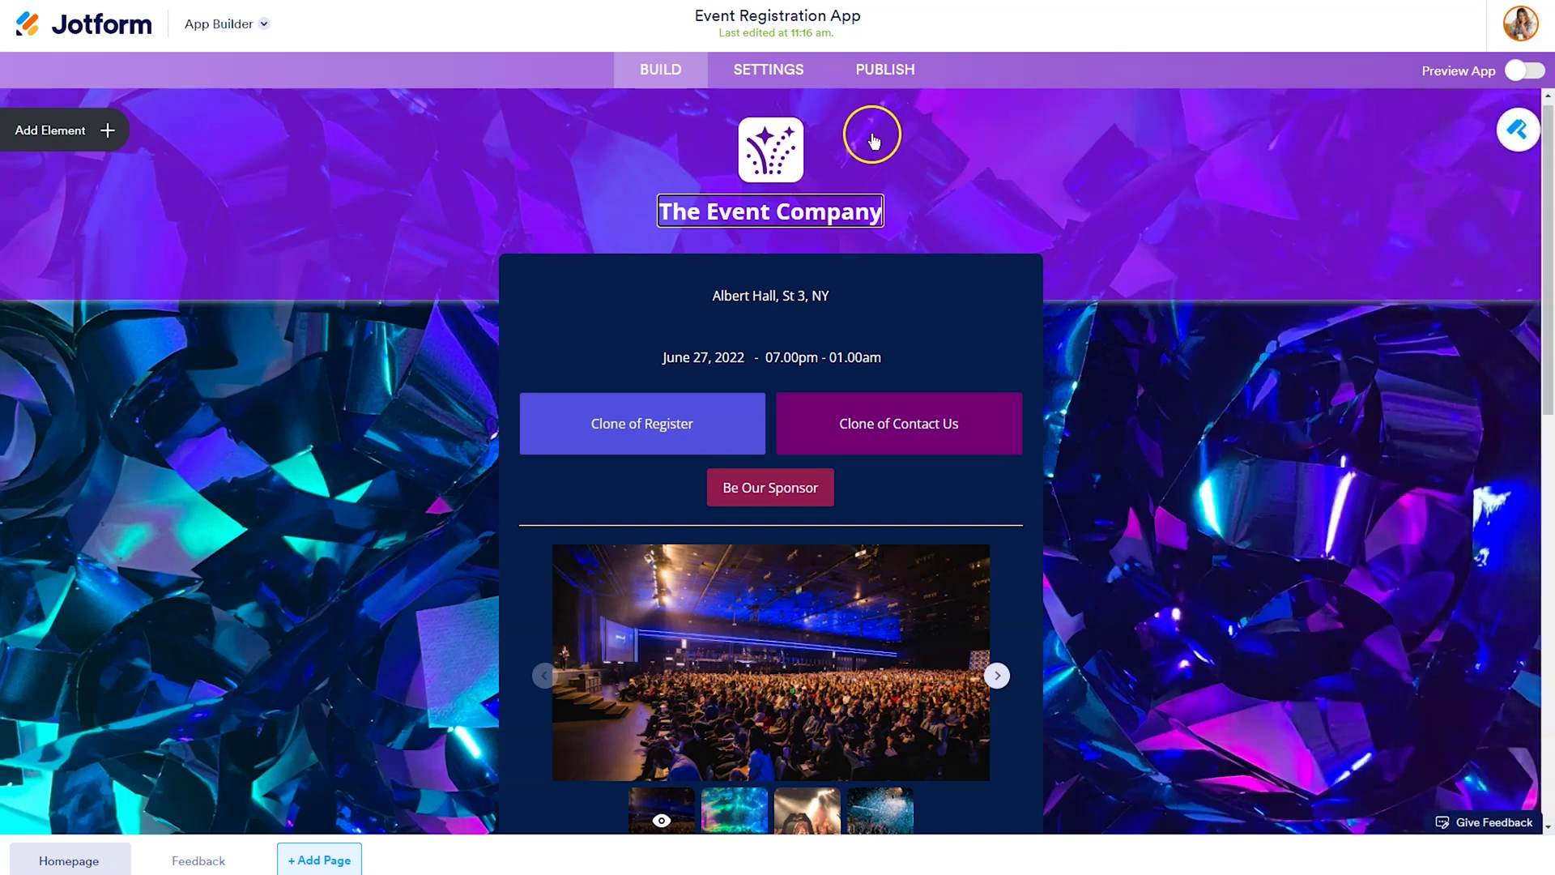
Open the app header properties and look through its Logo and Style options
click(770, 202)
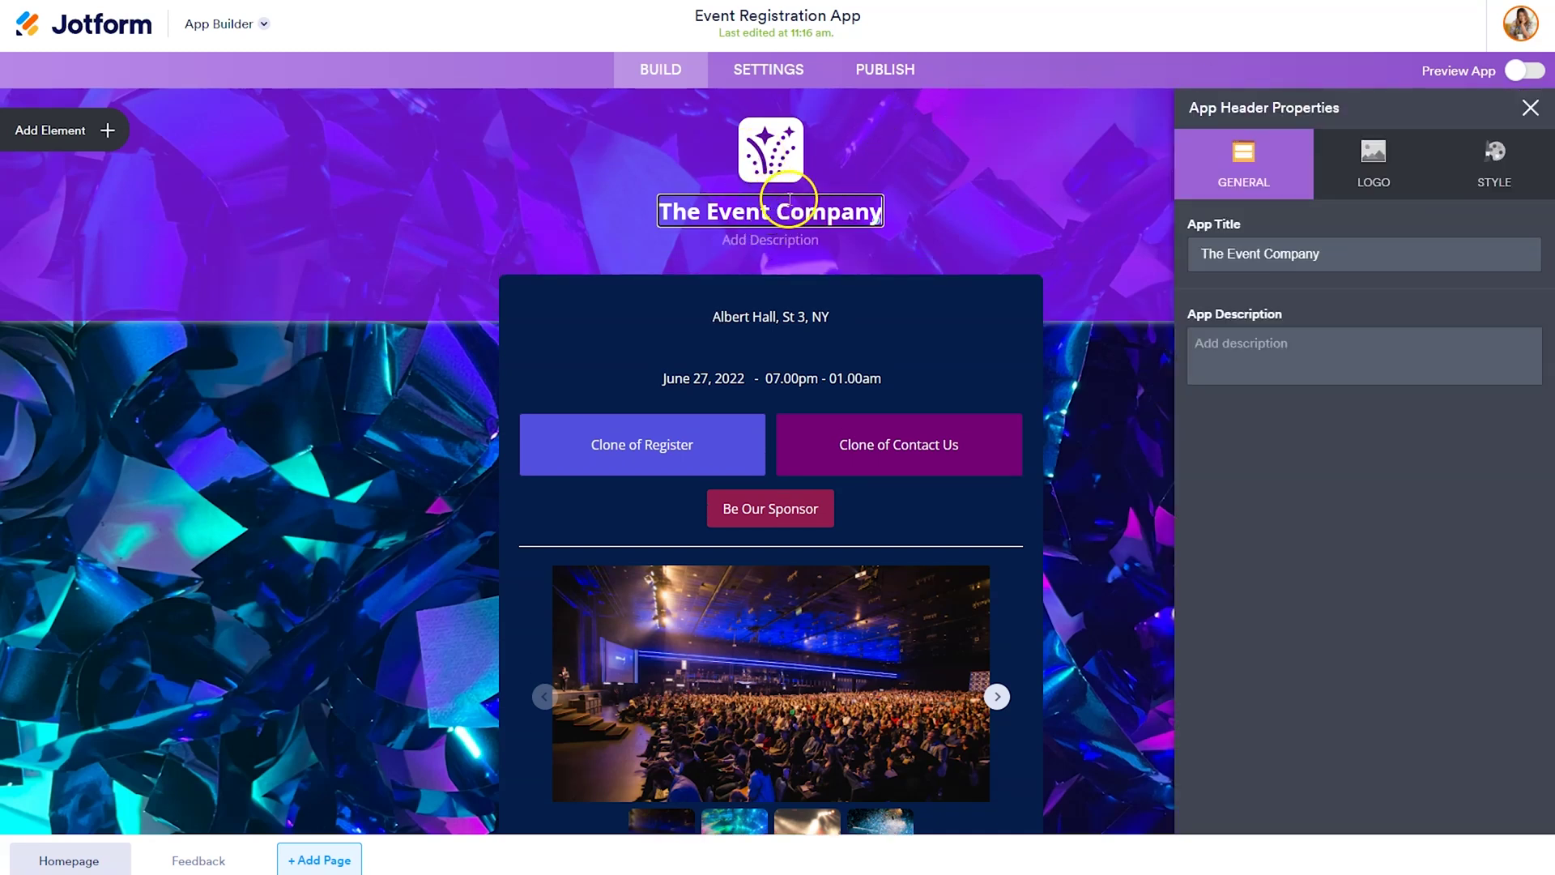
click(775, 145)
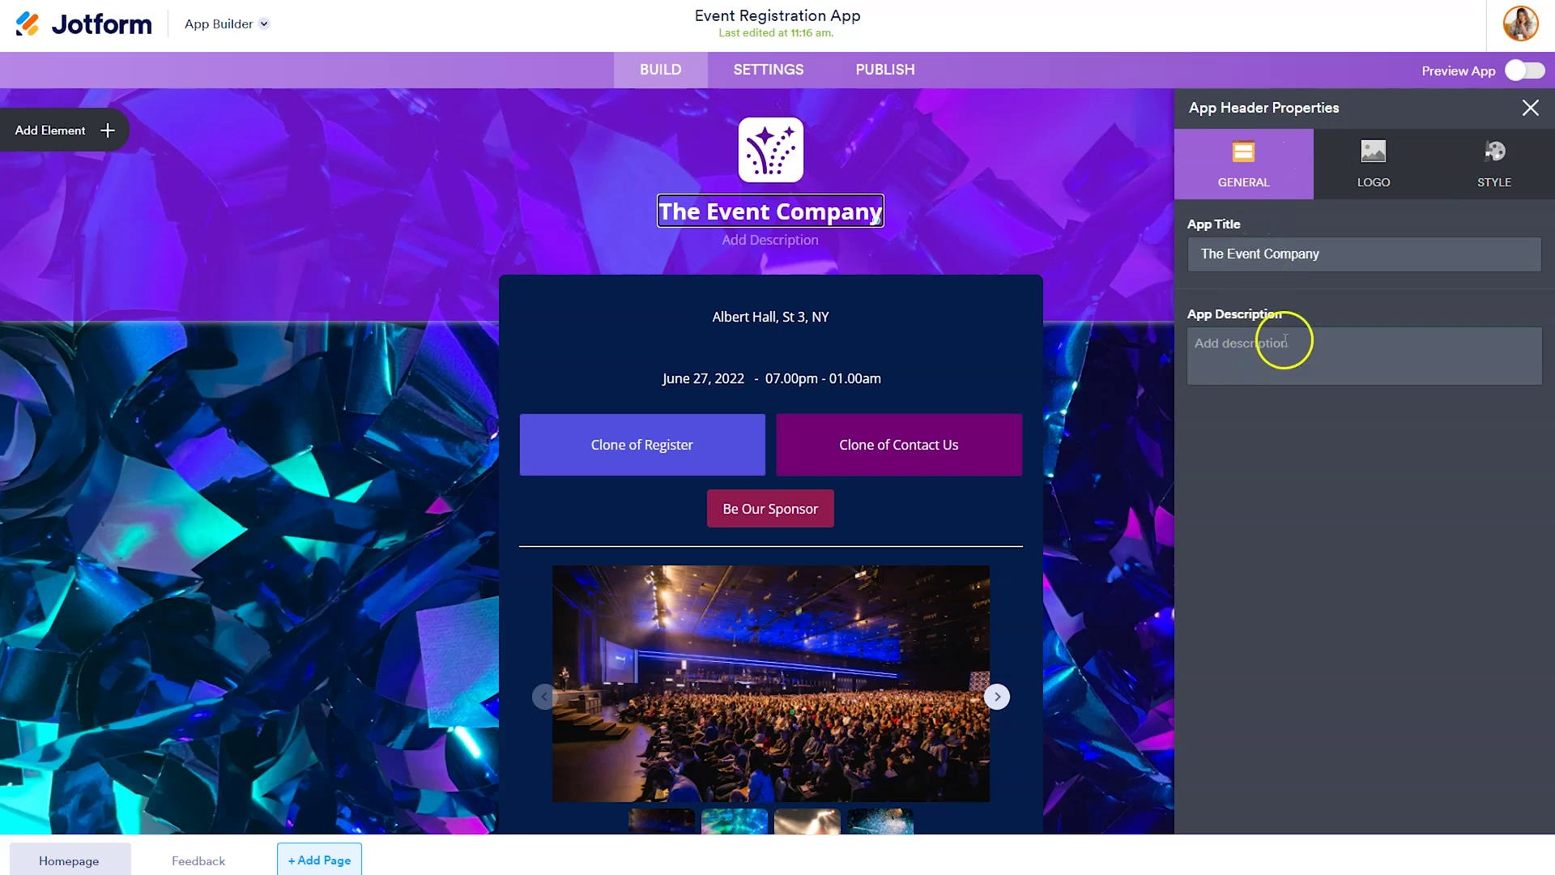
click(1367, 180)
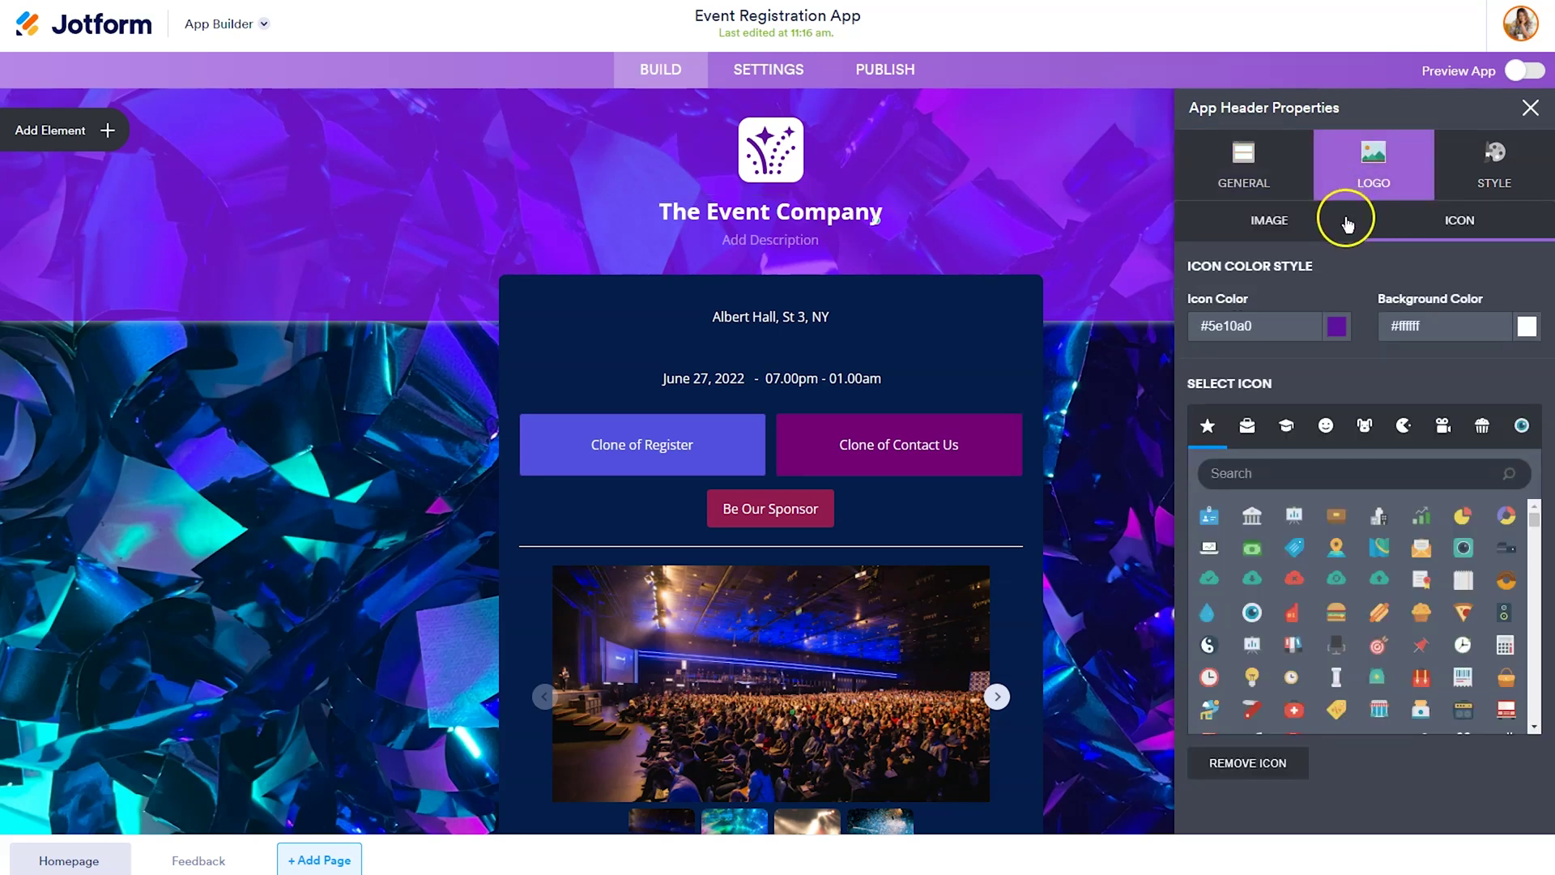
click(1481, 224)
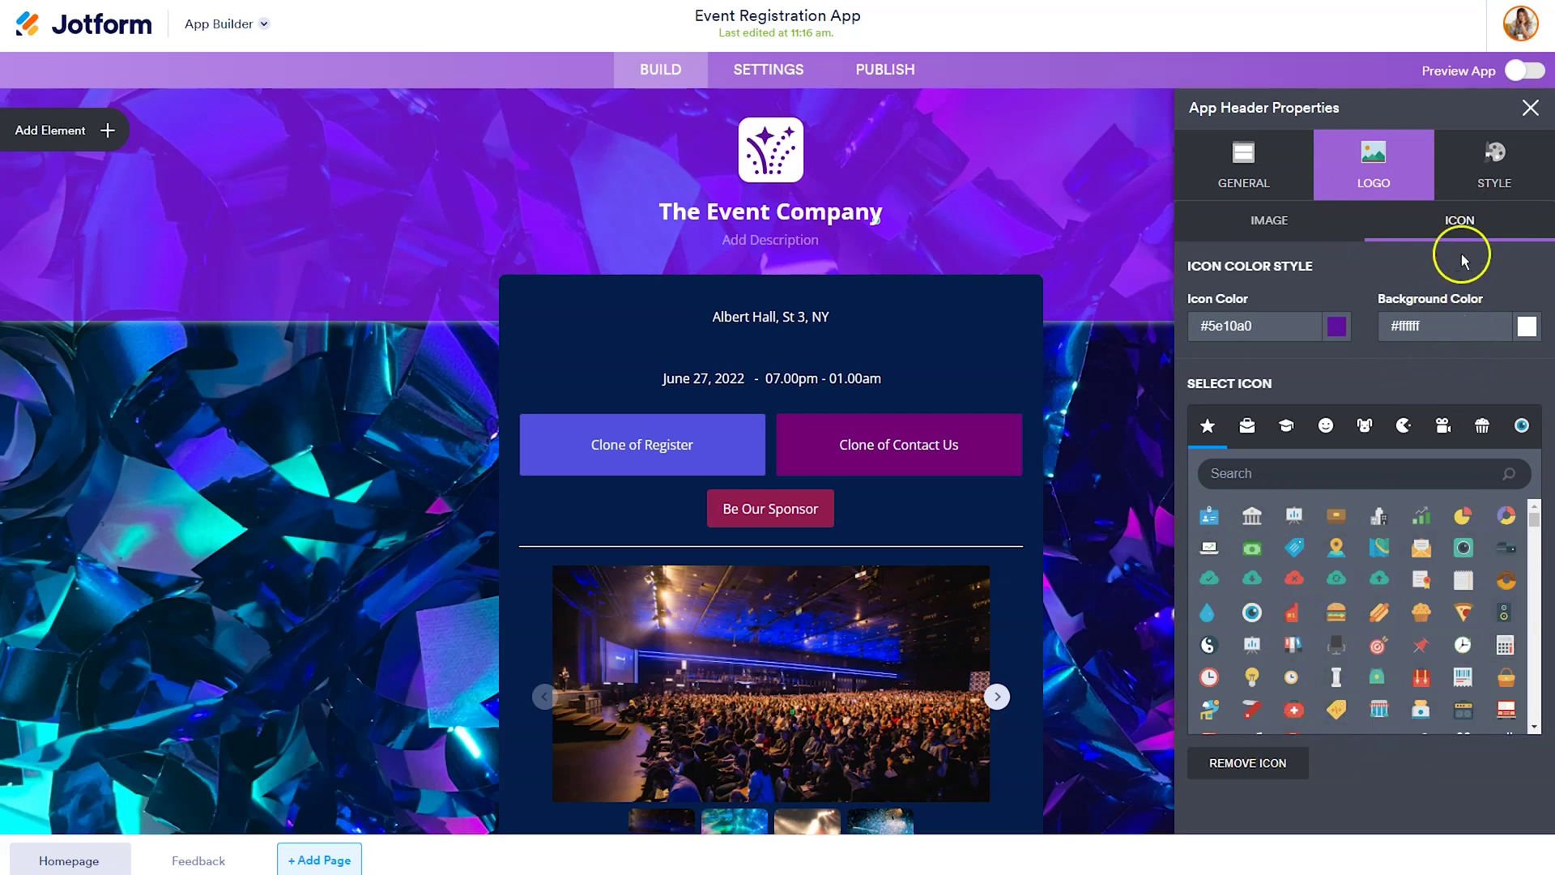
click(1492, 158)
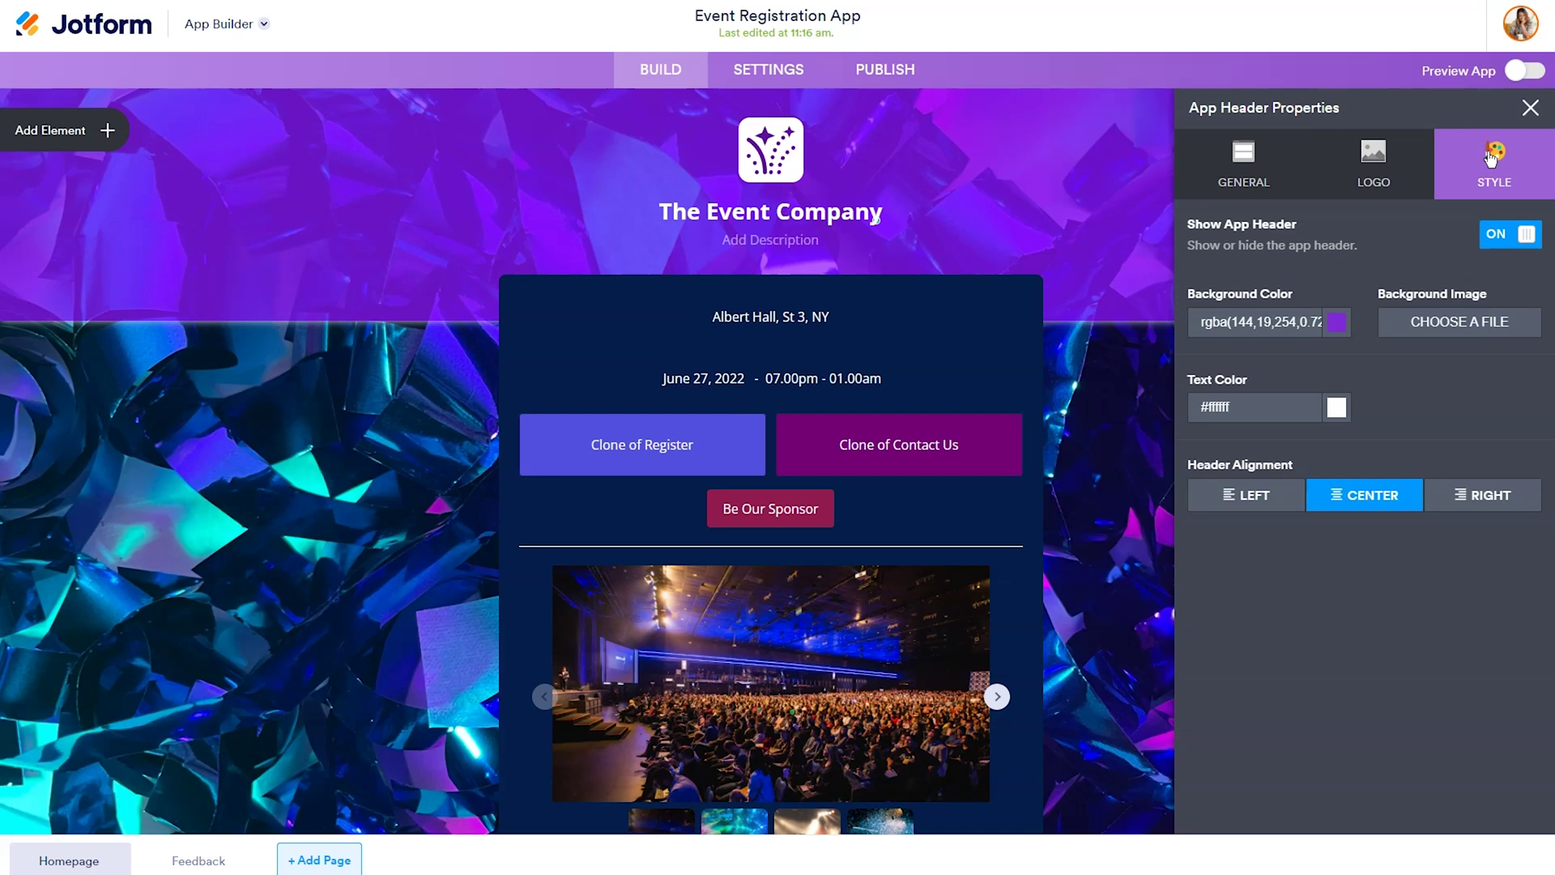
Rename the app title from The Event Company to 'My First App'
click(1267, 158)
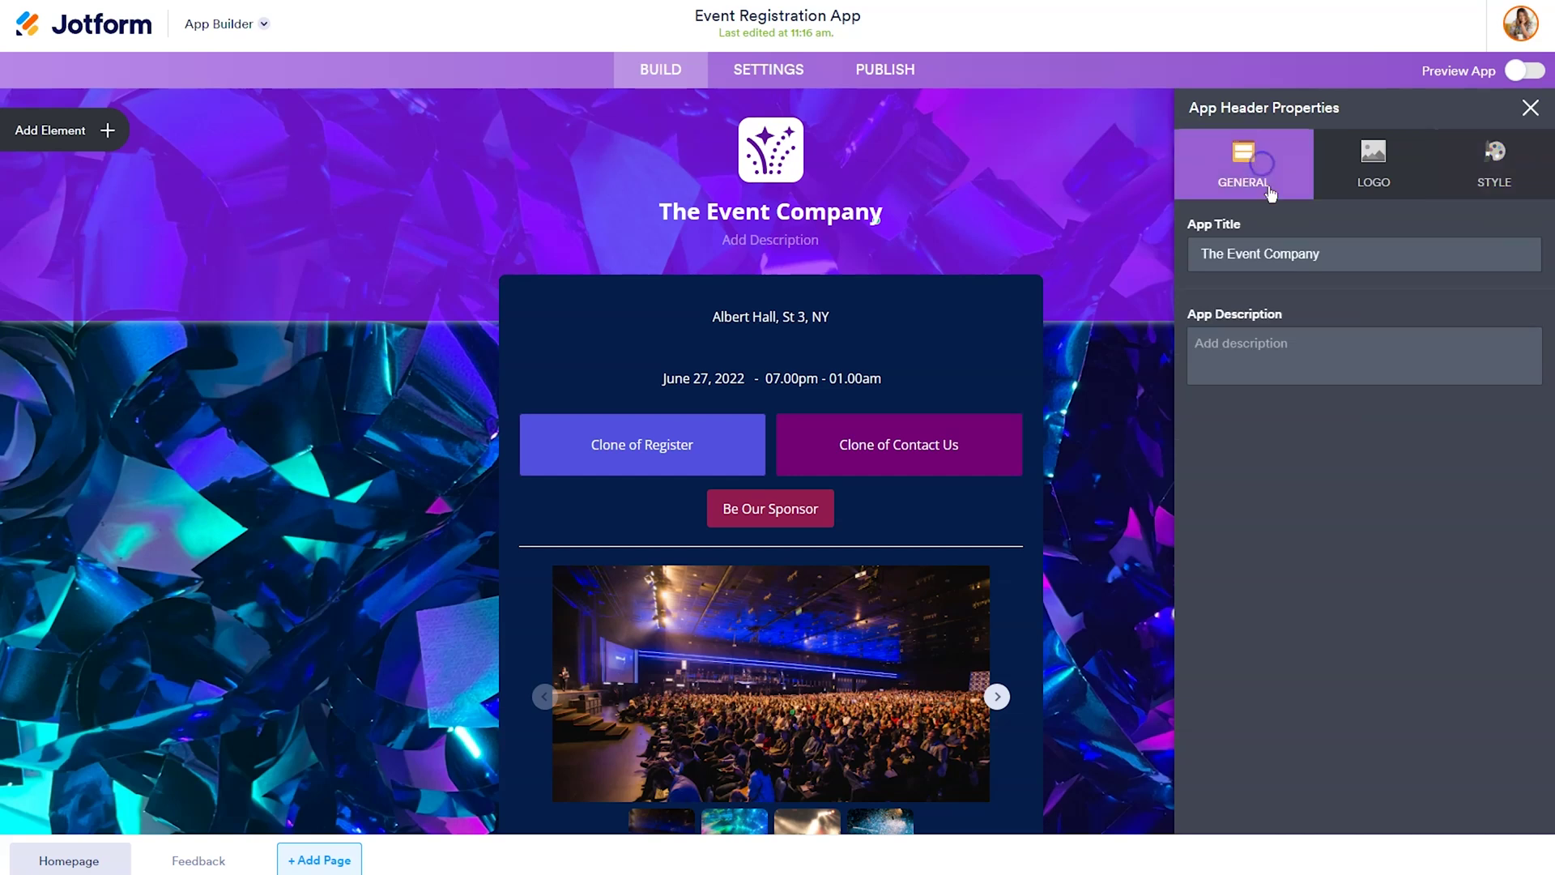
triple_click(1269, 248)
text(My First App)
Make the film-camera icon the app header logo, then close the header properties panel
click(1377, 158)
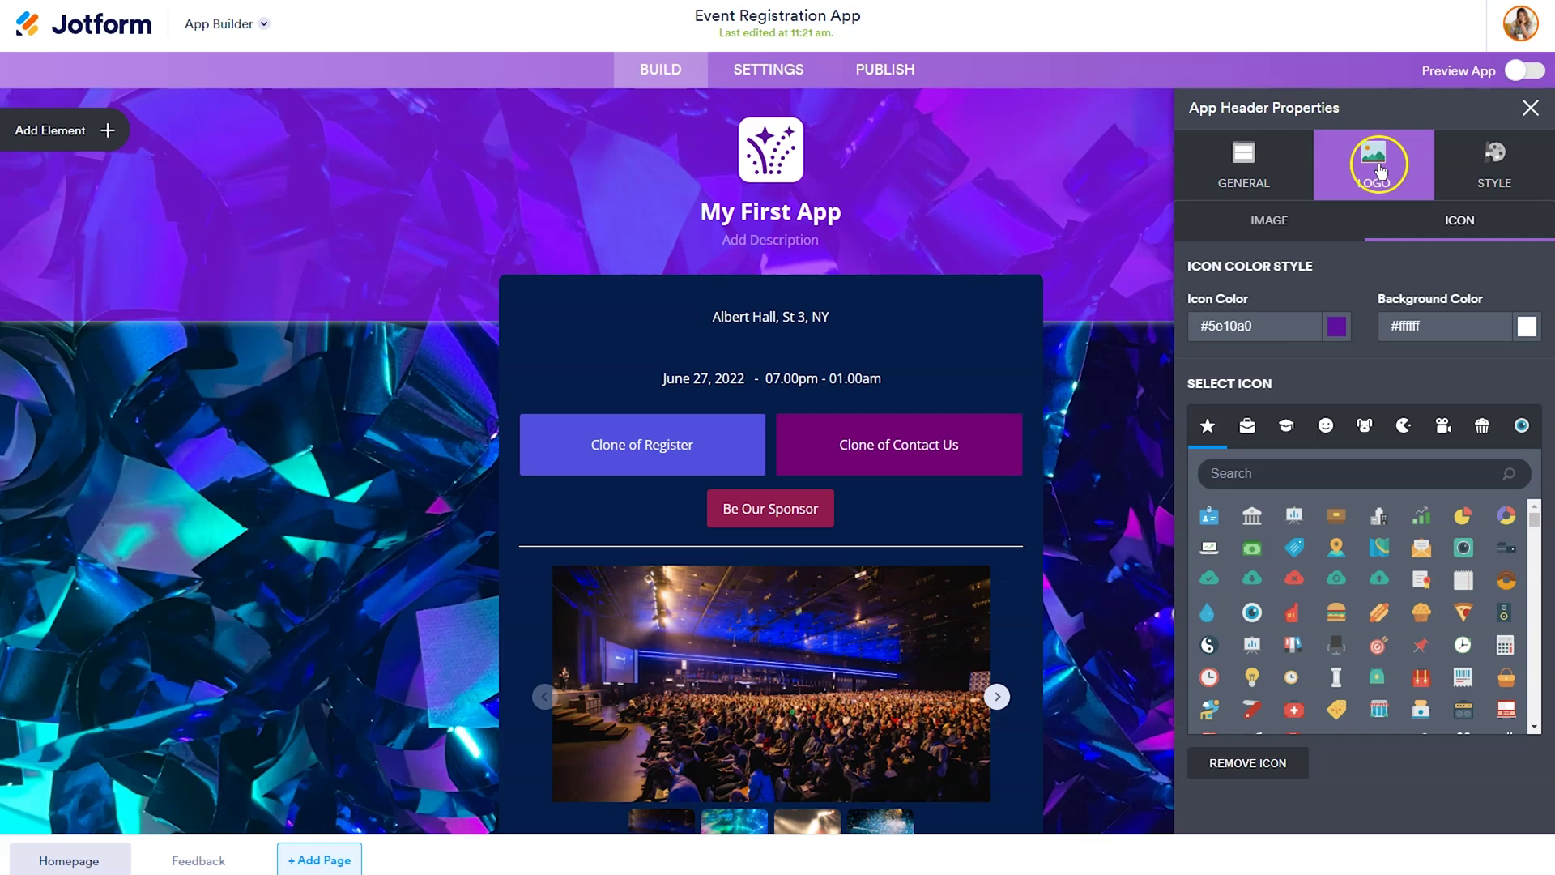
click(1440, 429)
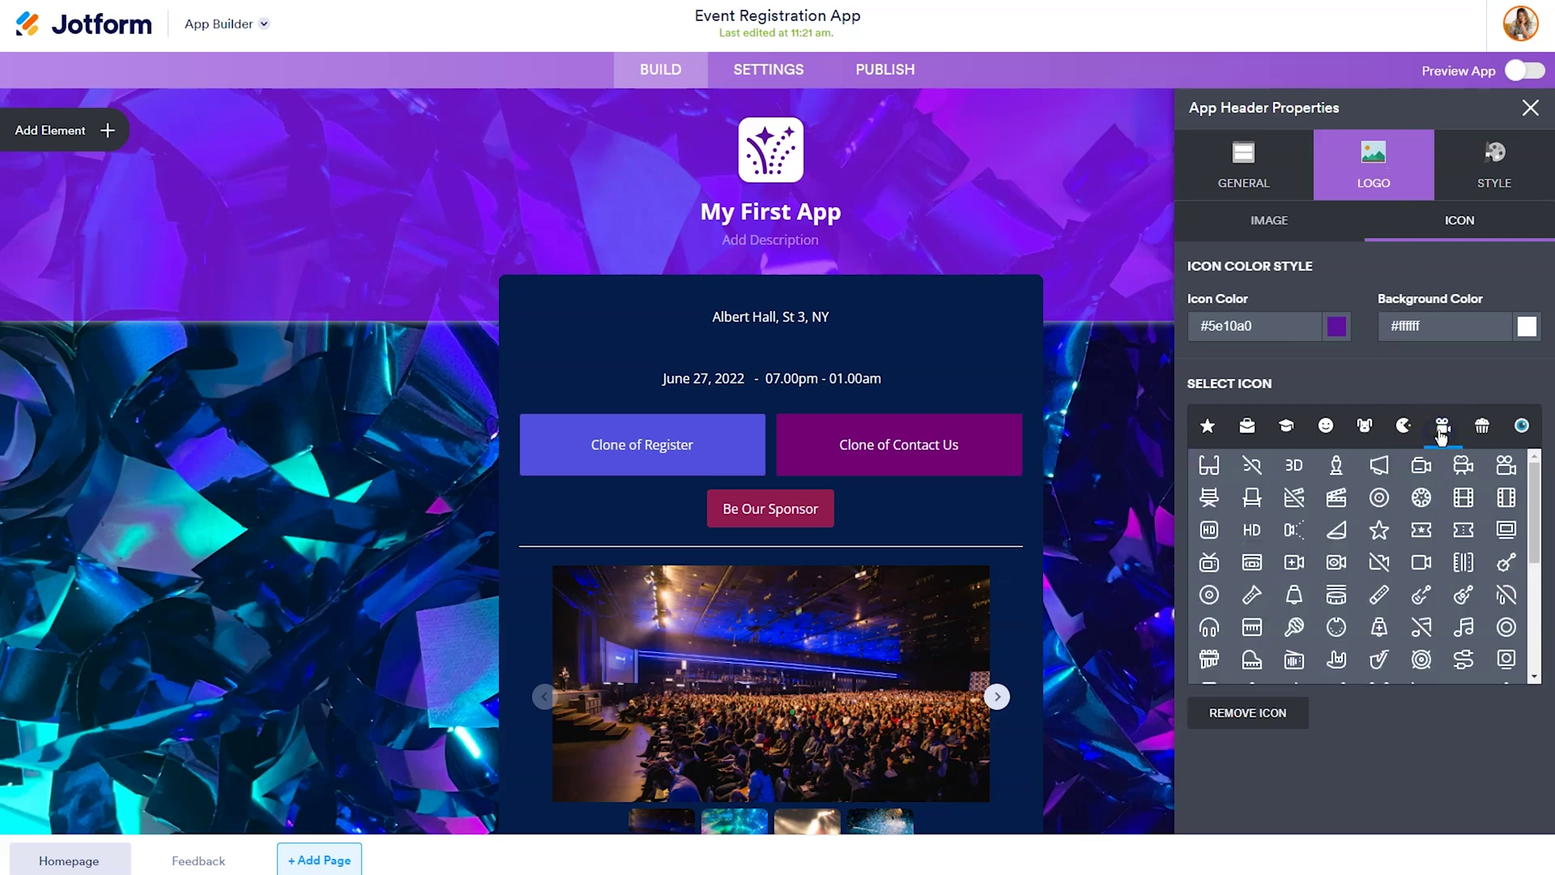
click(1468, 470)
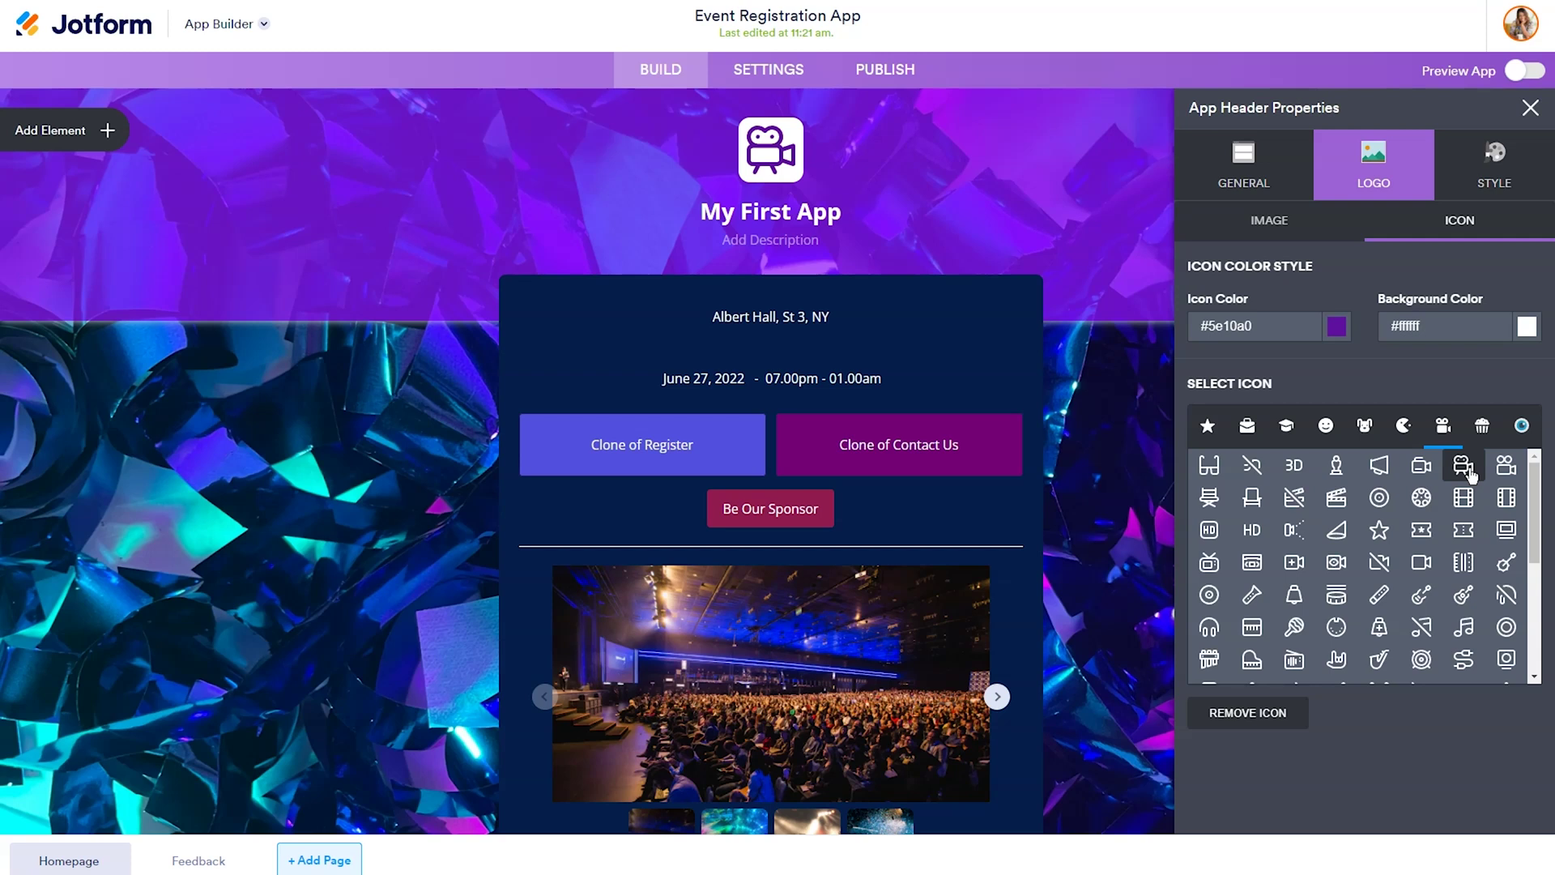
click(1469, 469)
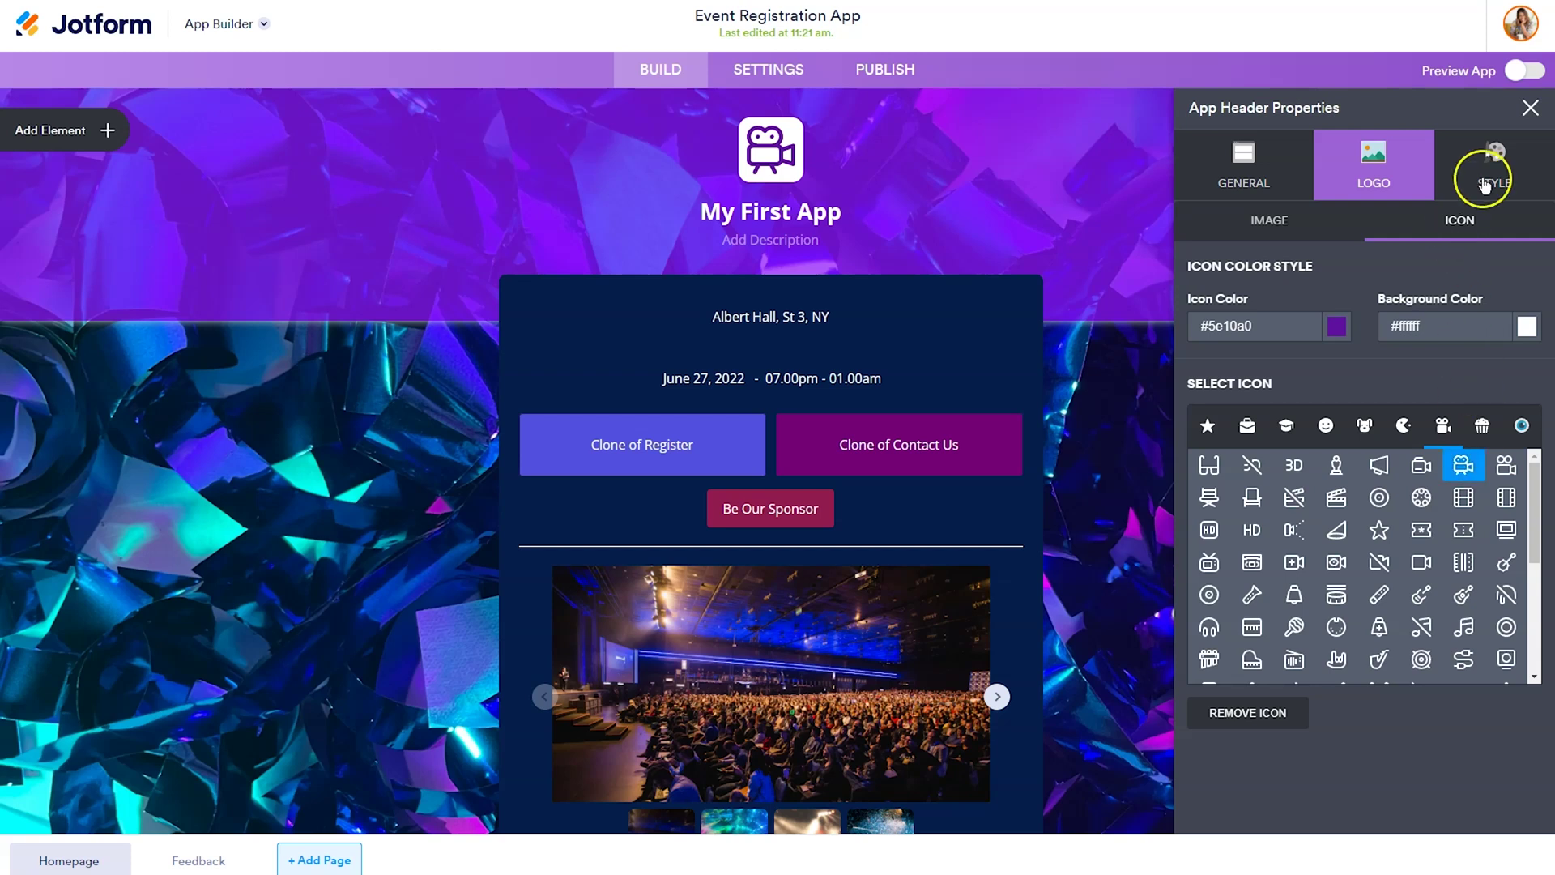
click(1530, 108)
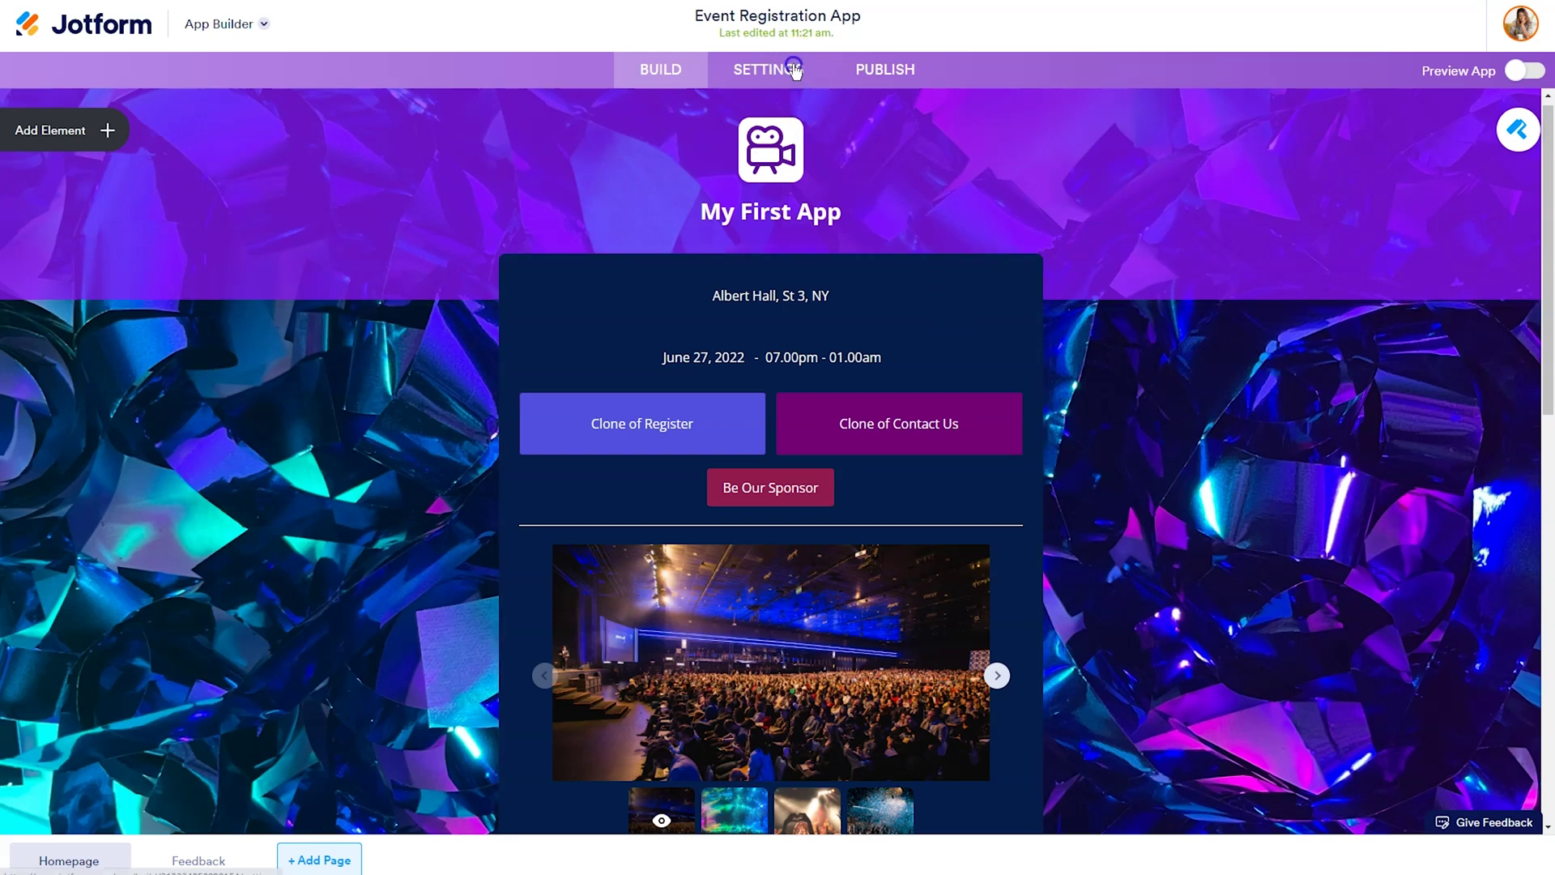
In the app Settings, review the App Status dropdown choices and leave the app Enabled
click(830, 95)
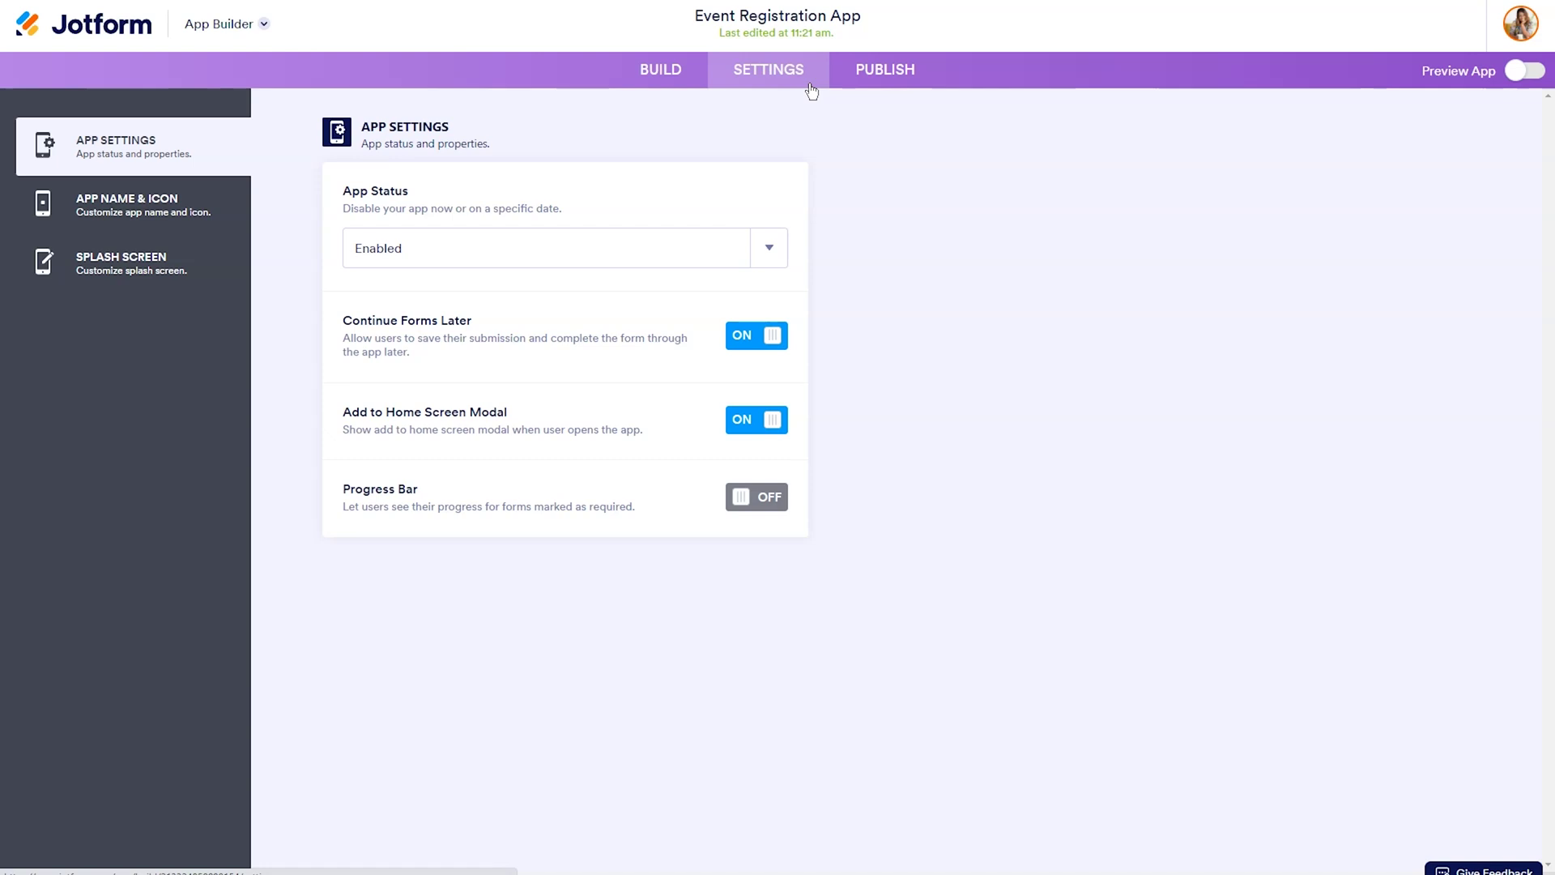
click(764, 256)
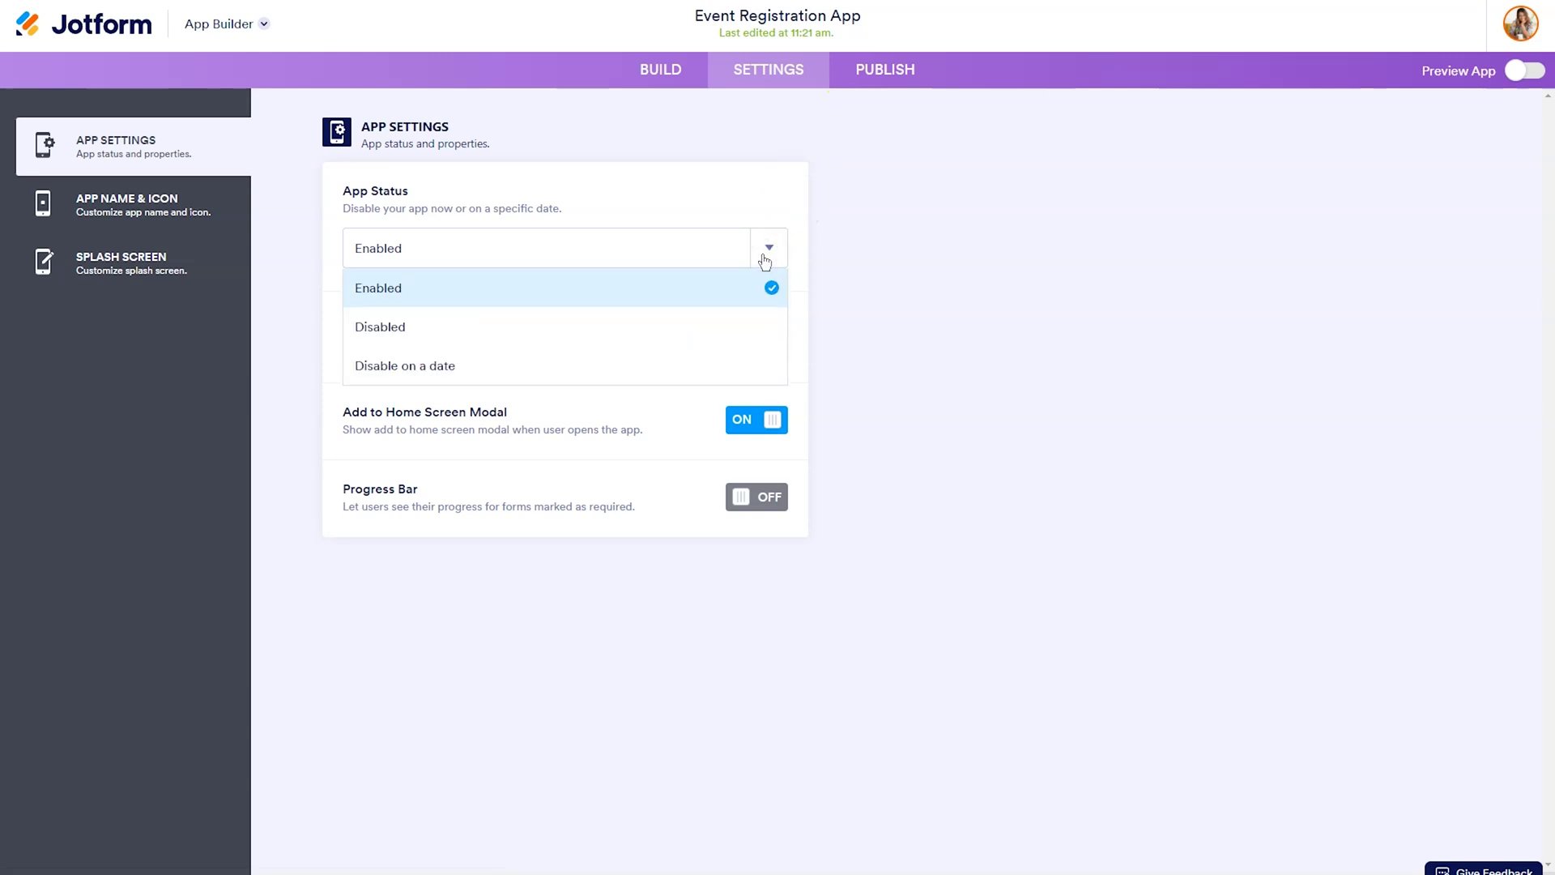
click(597, 386)
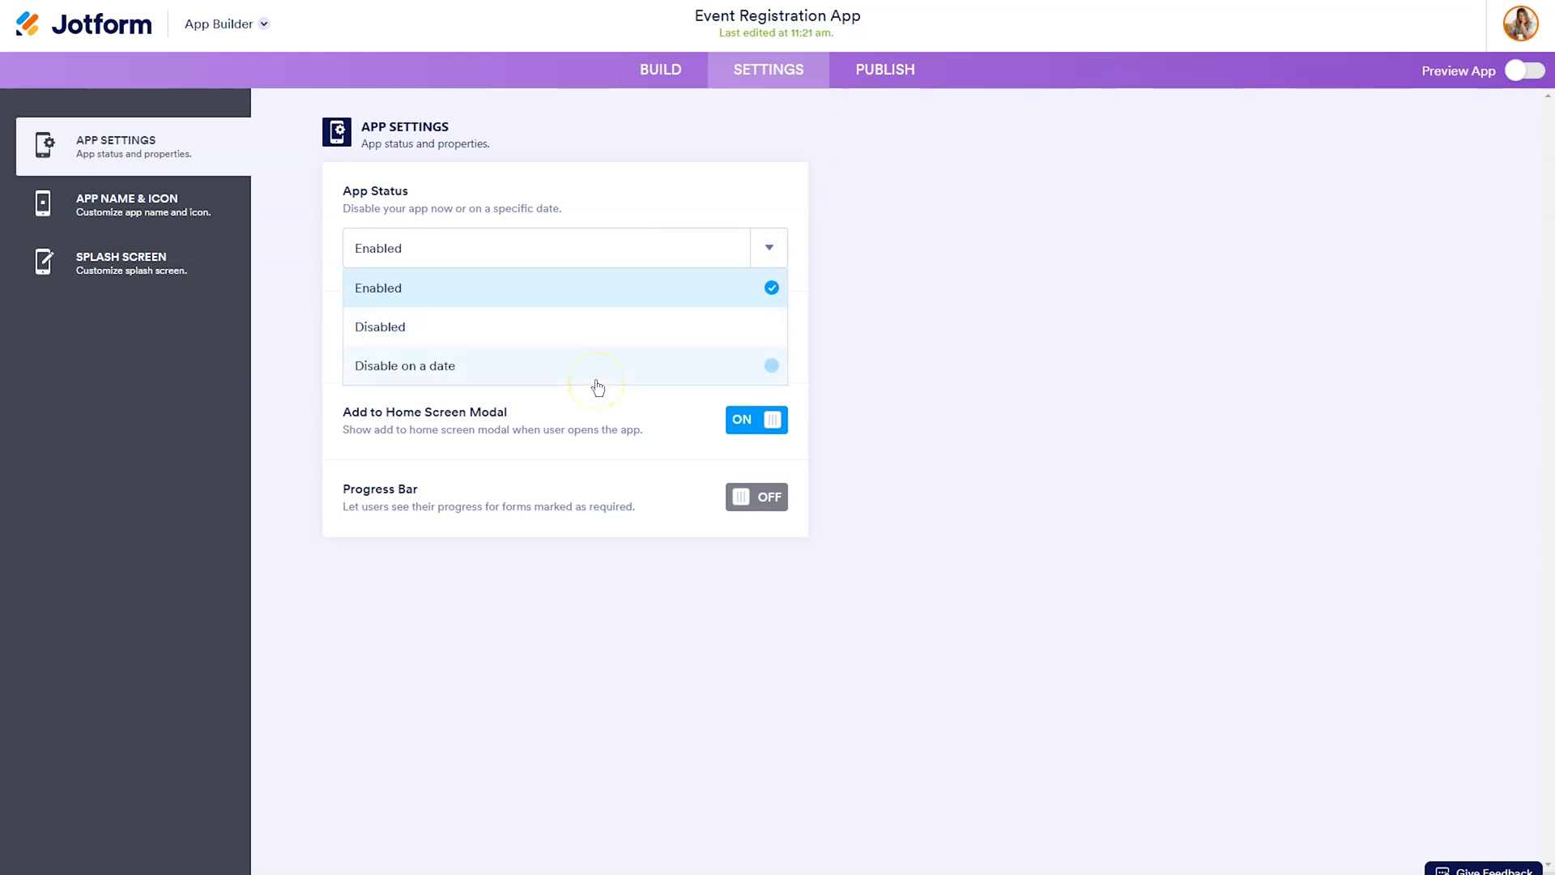
click(645, 371)
click(950, 354)
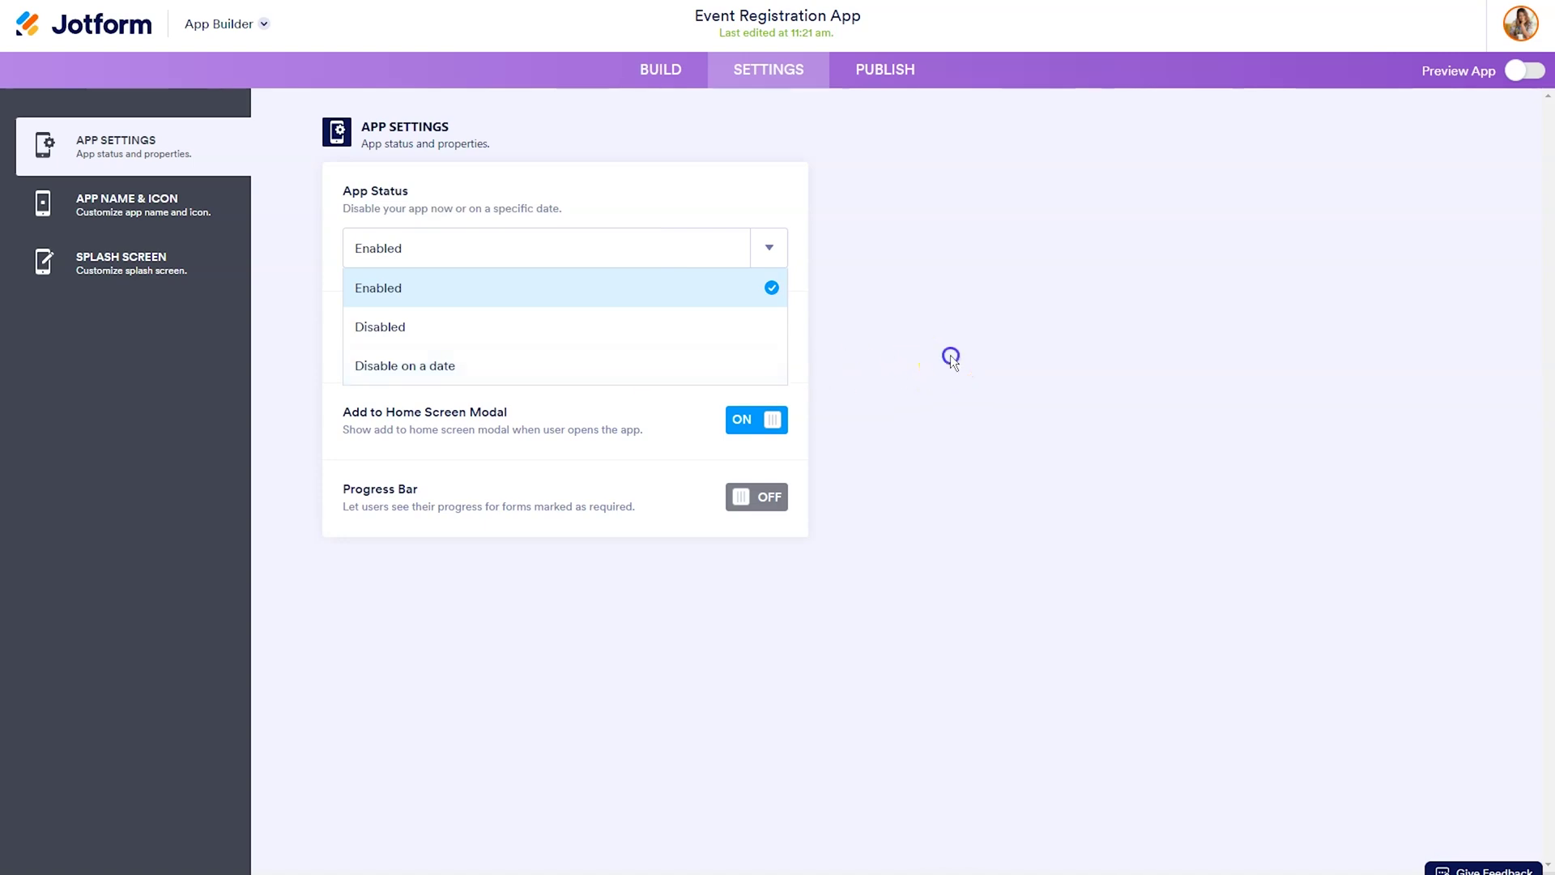
Replace the app name 'Event Registration App' with 'My First App' in App Name & Icon settings
click(223, 225)
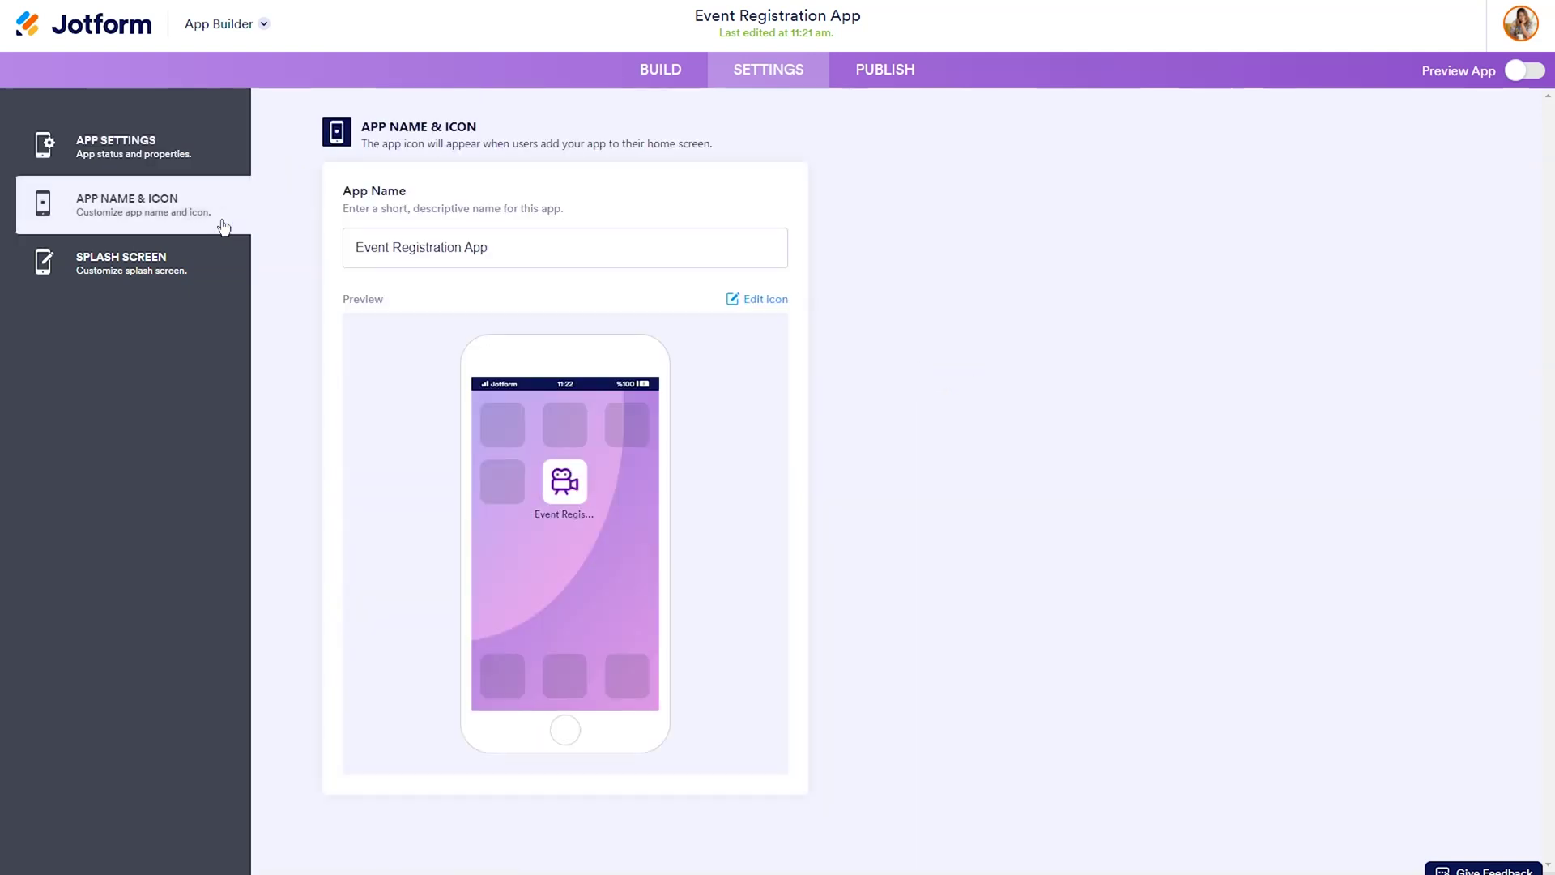
click(466, 245)
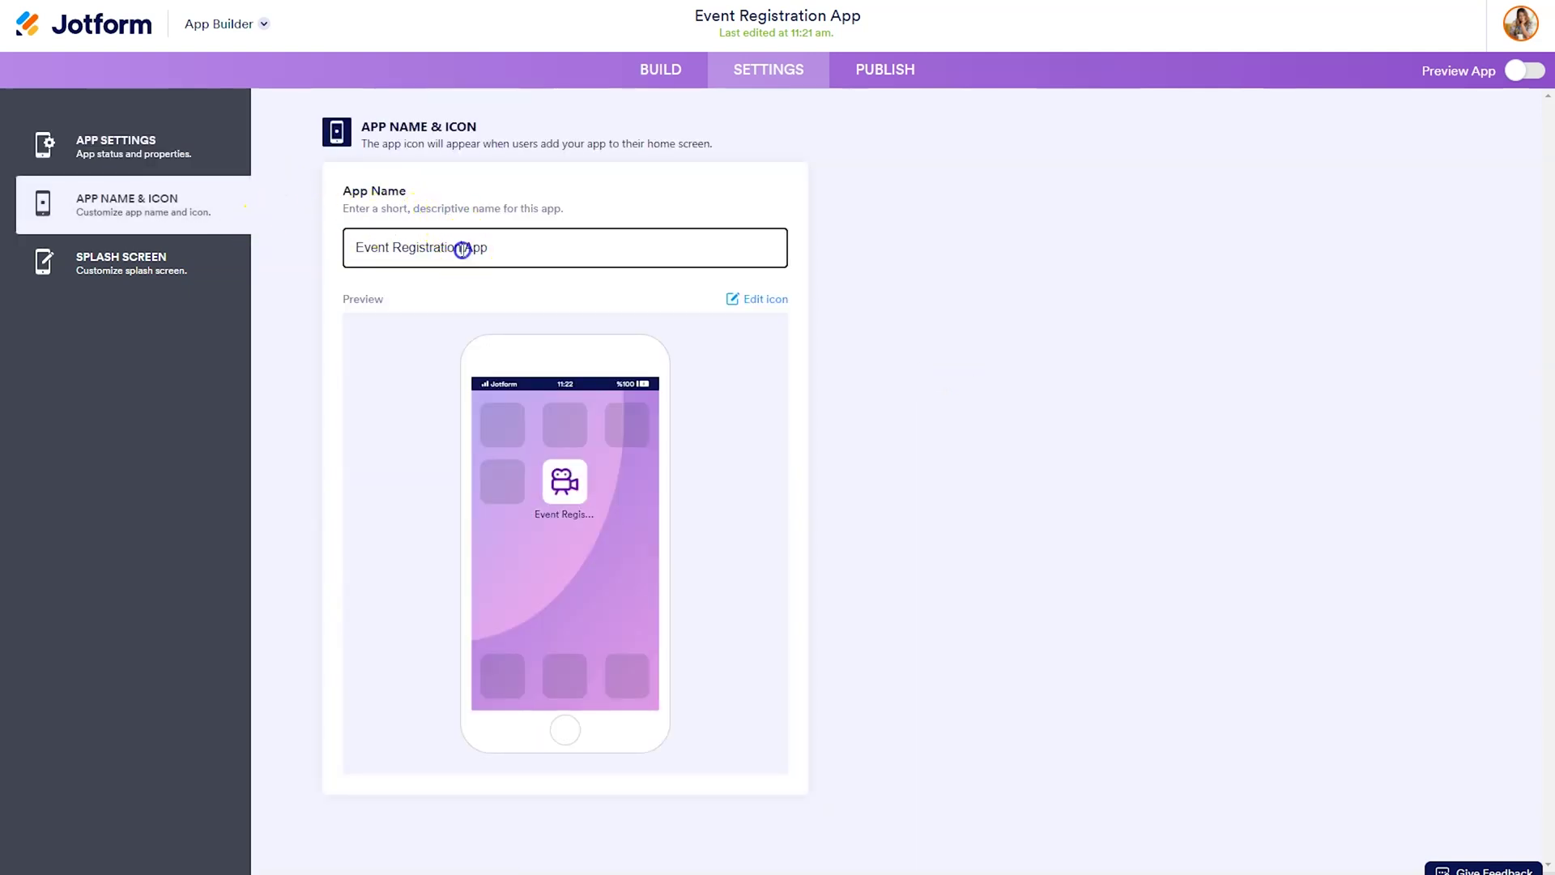
drag(486, 247, 263, 232)
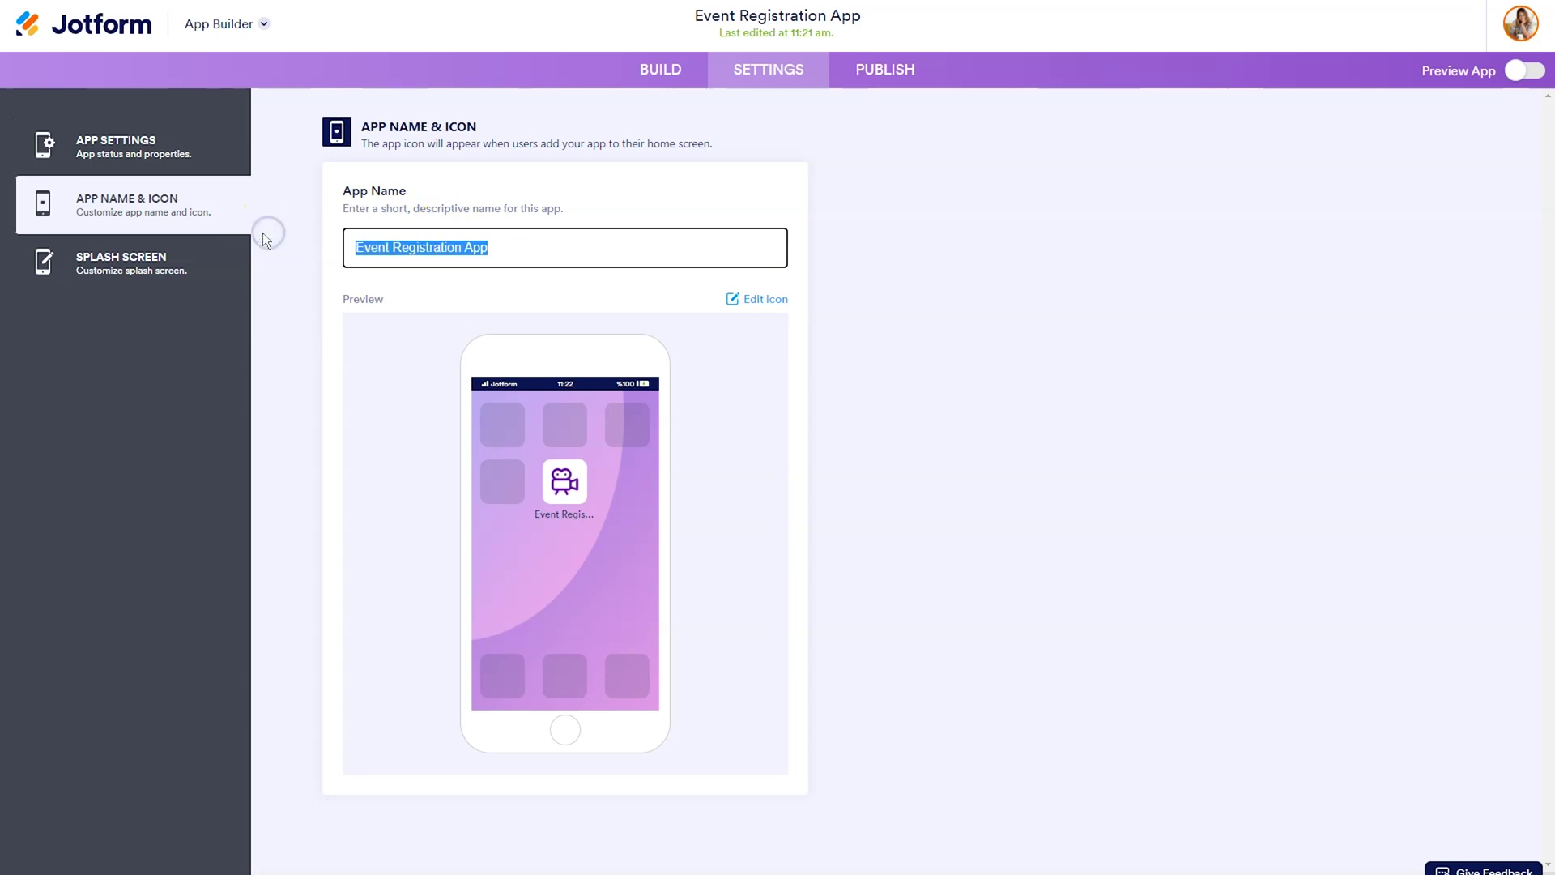
text(My First A)
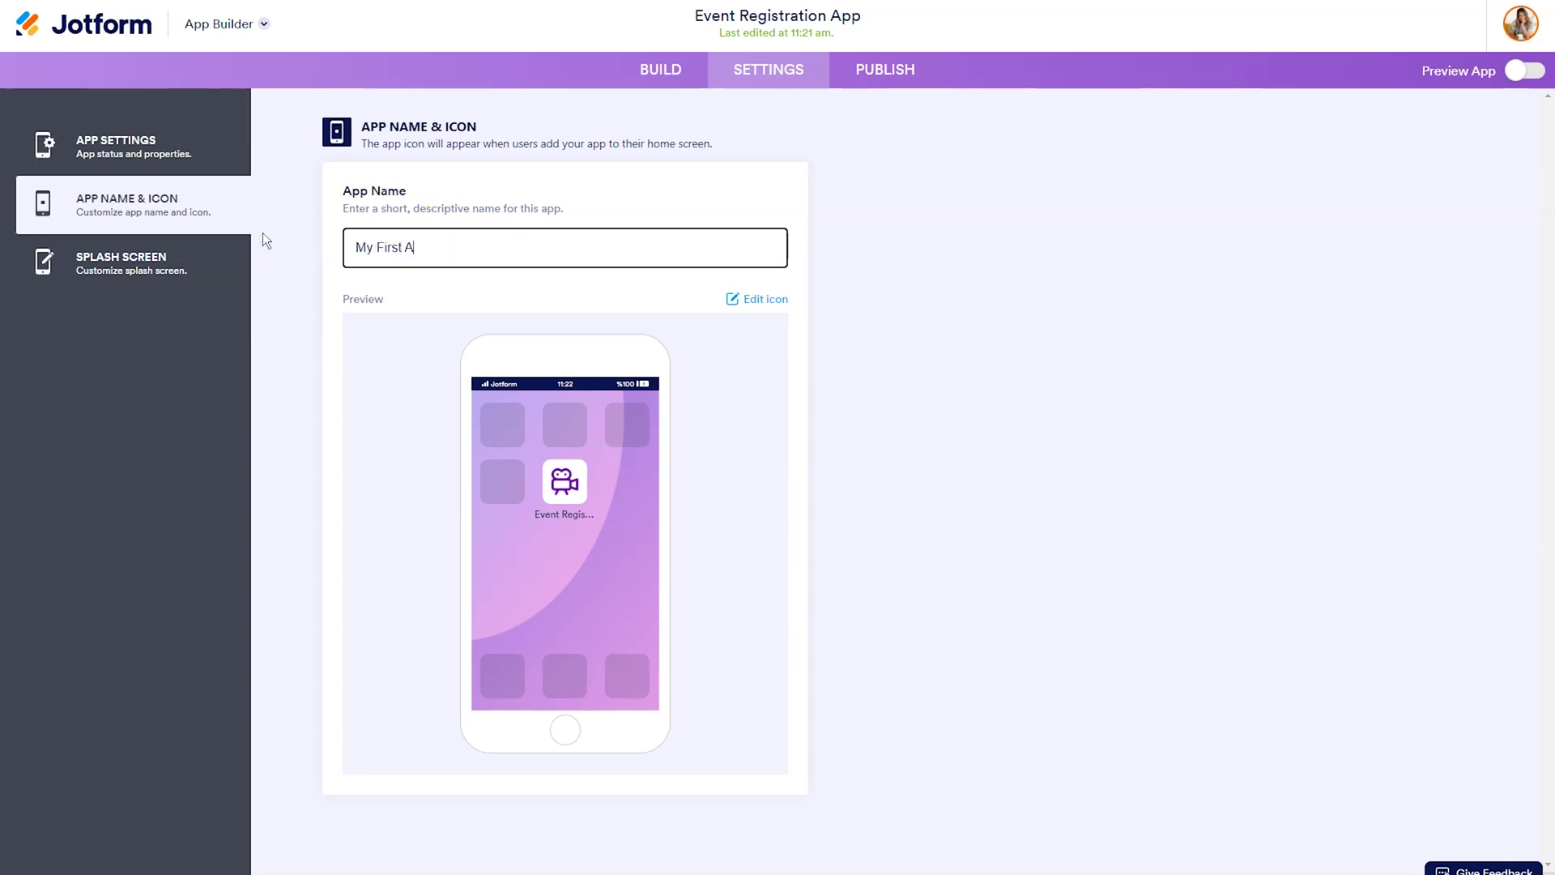
text(pp)
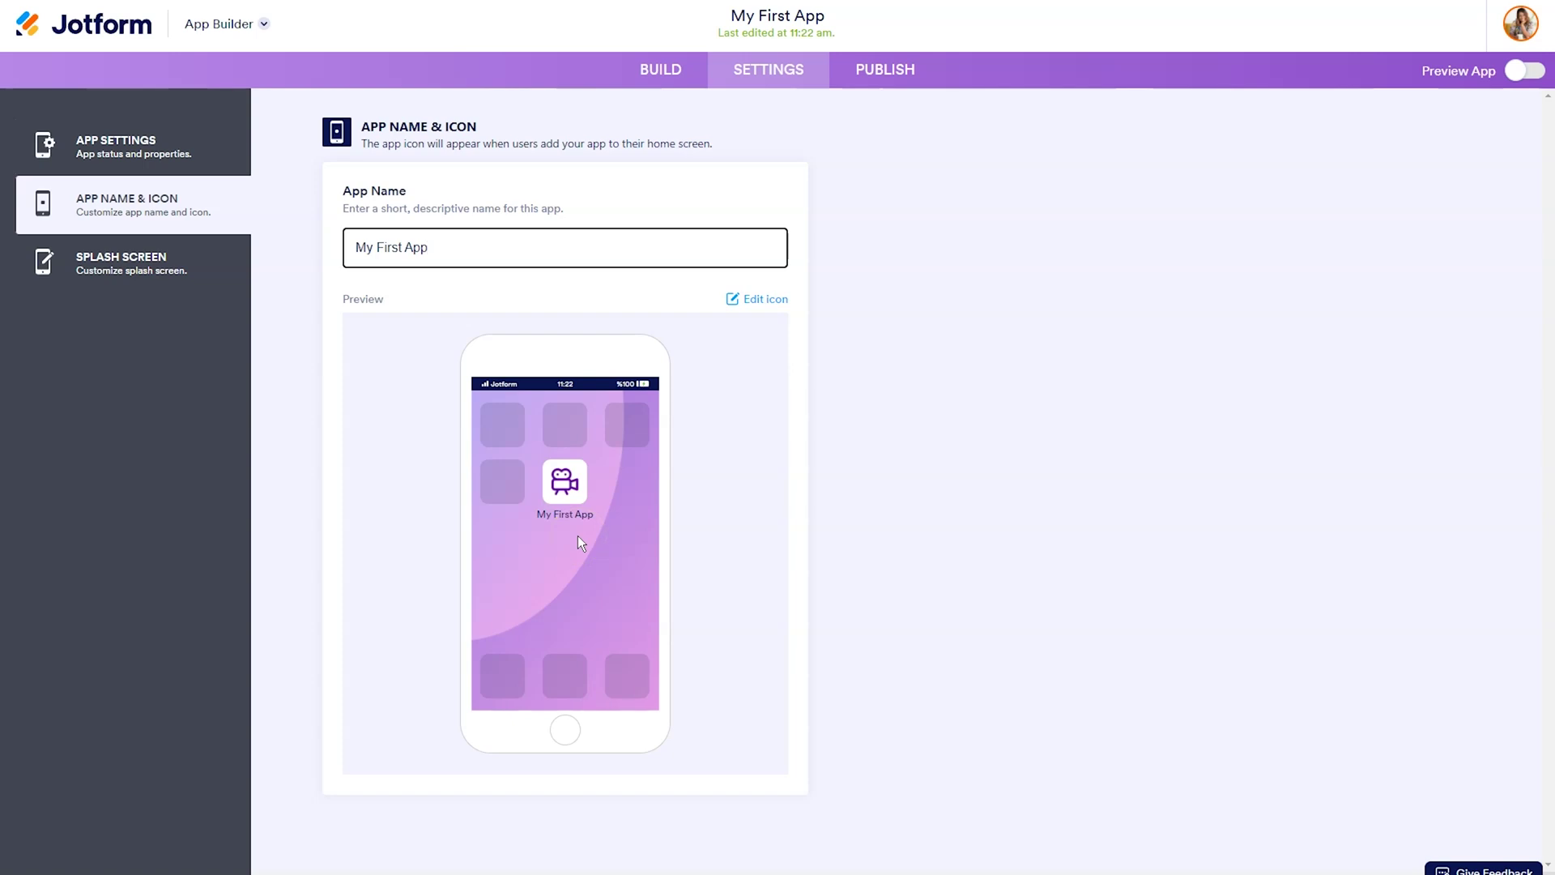
click(152, 254)
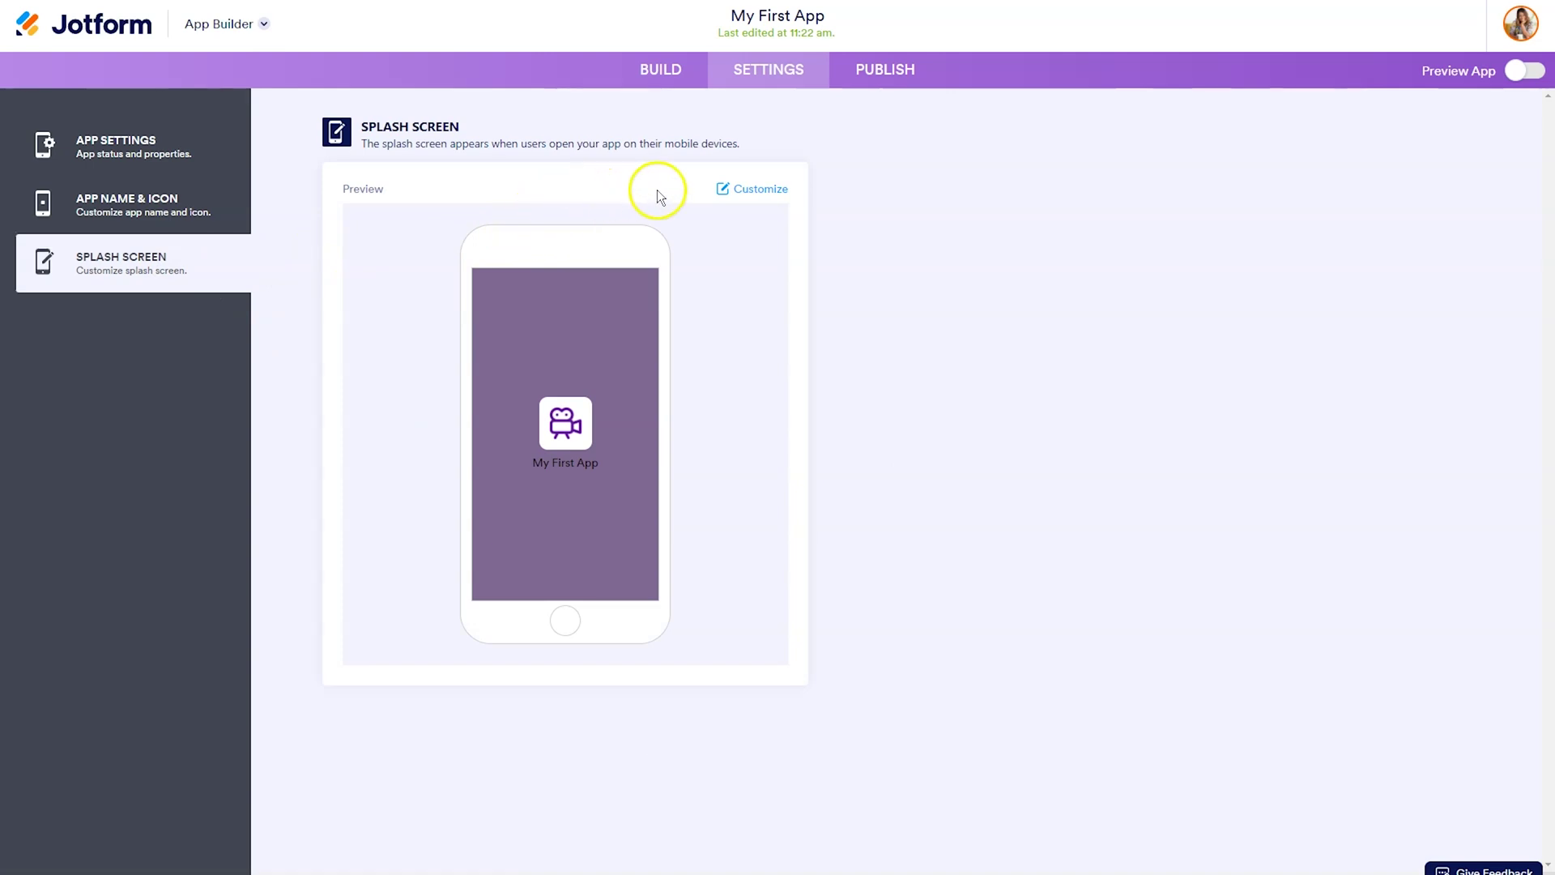
View the splash screen's customizable colour options, then close that panel
click(733, 194)
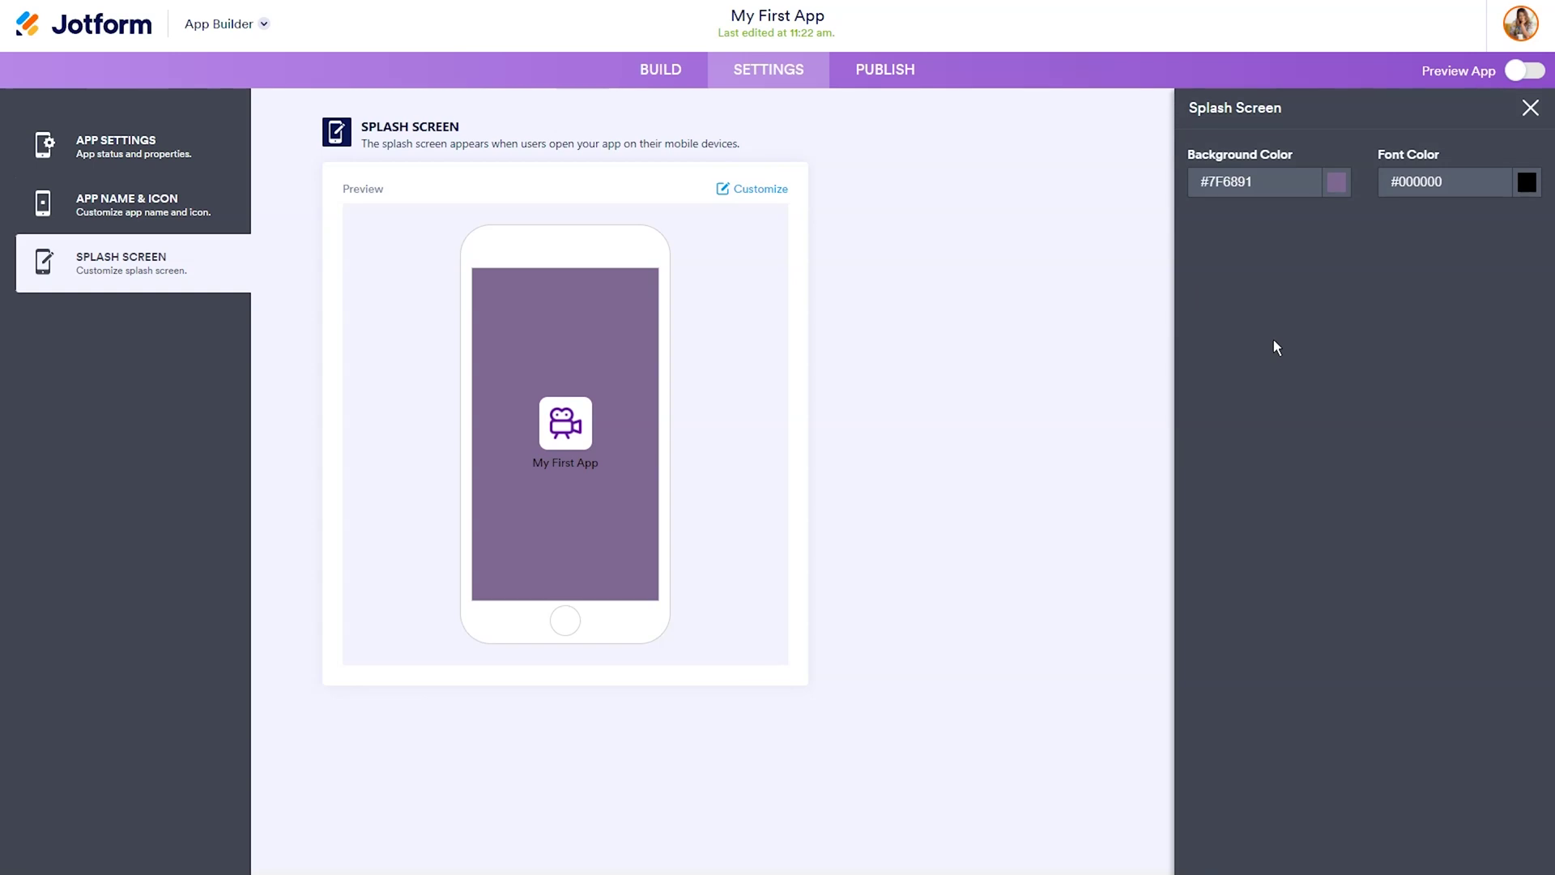
click(1530, 108)
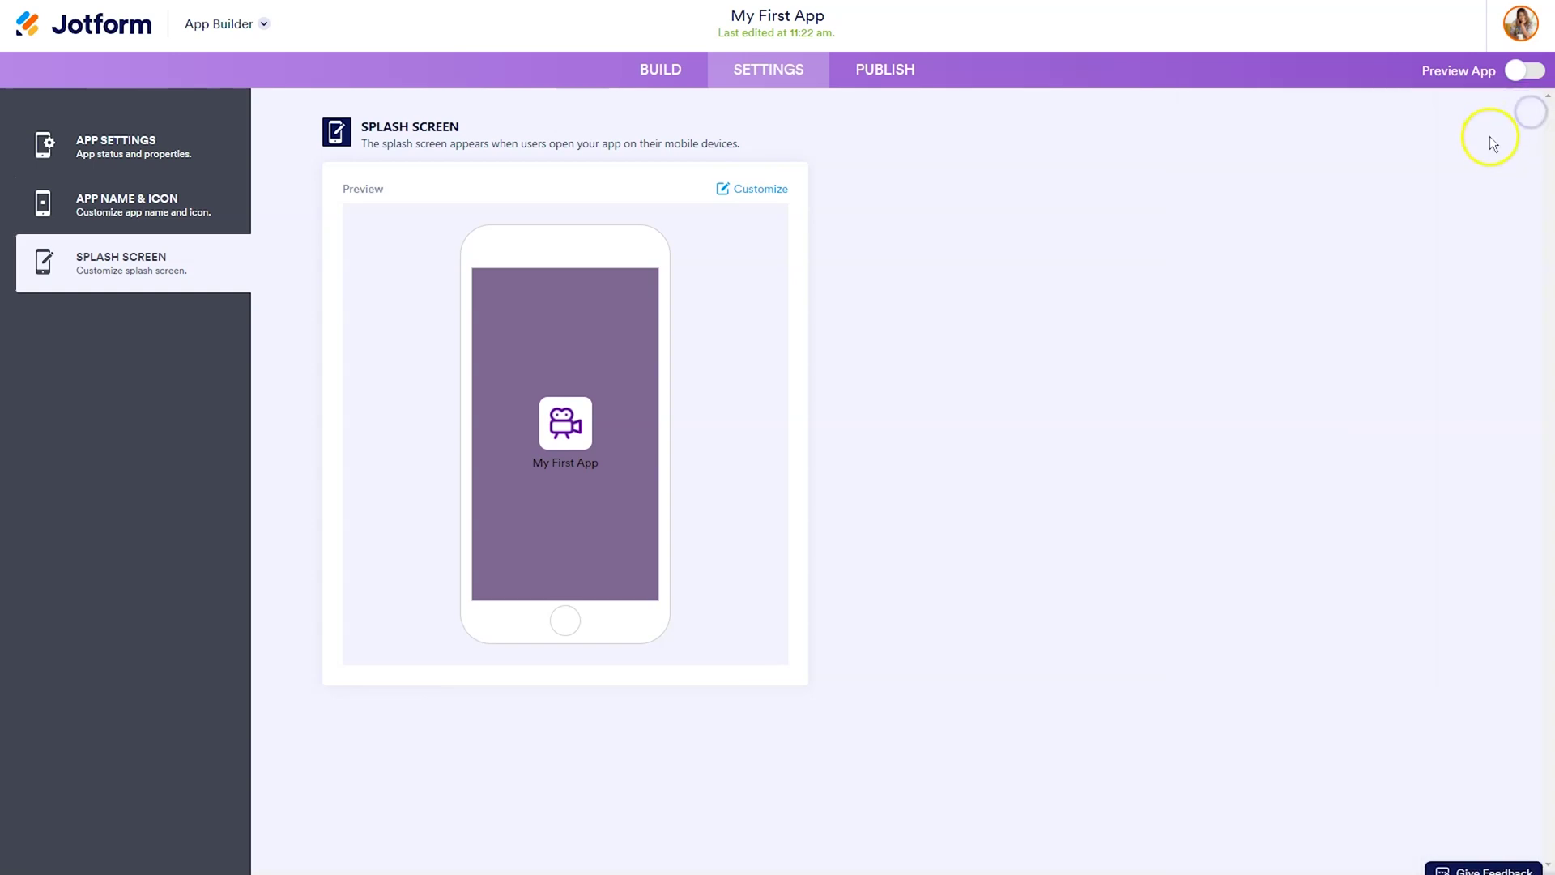
click(1515, 85)
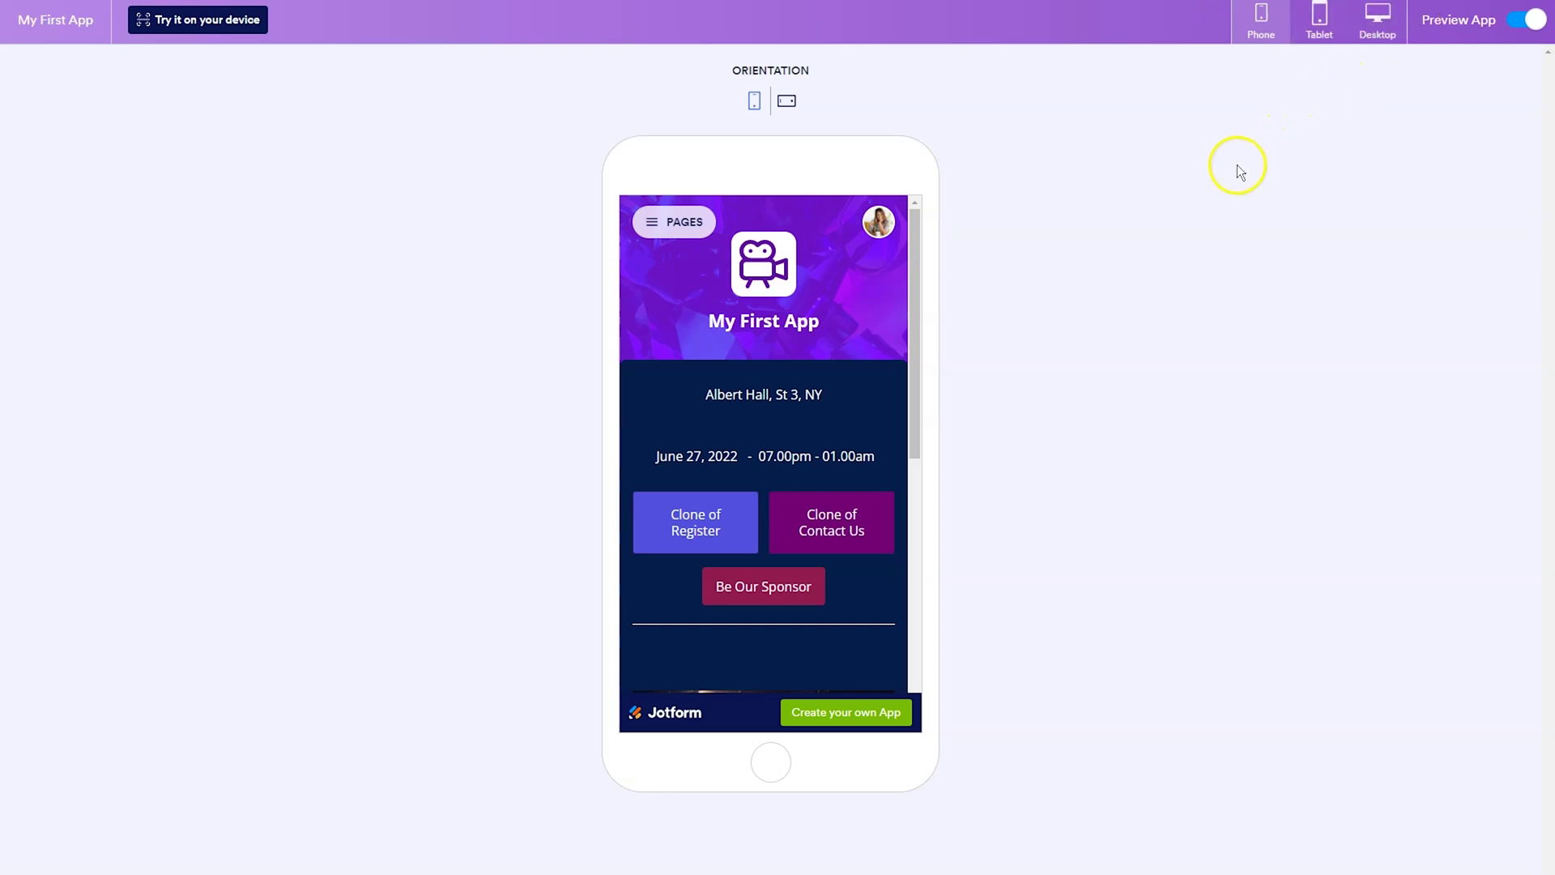
click(787, 102)
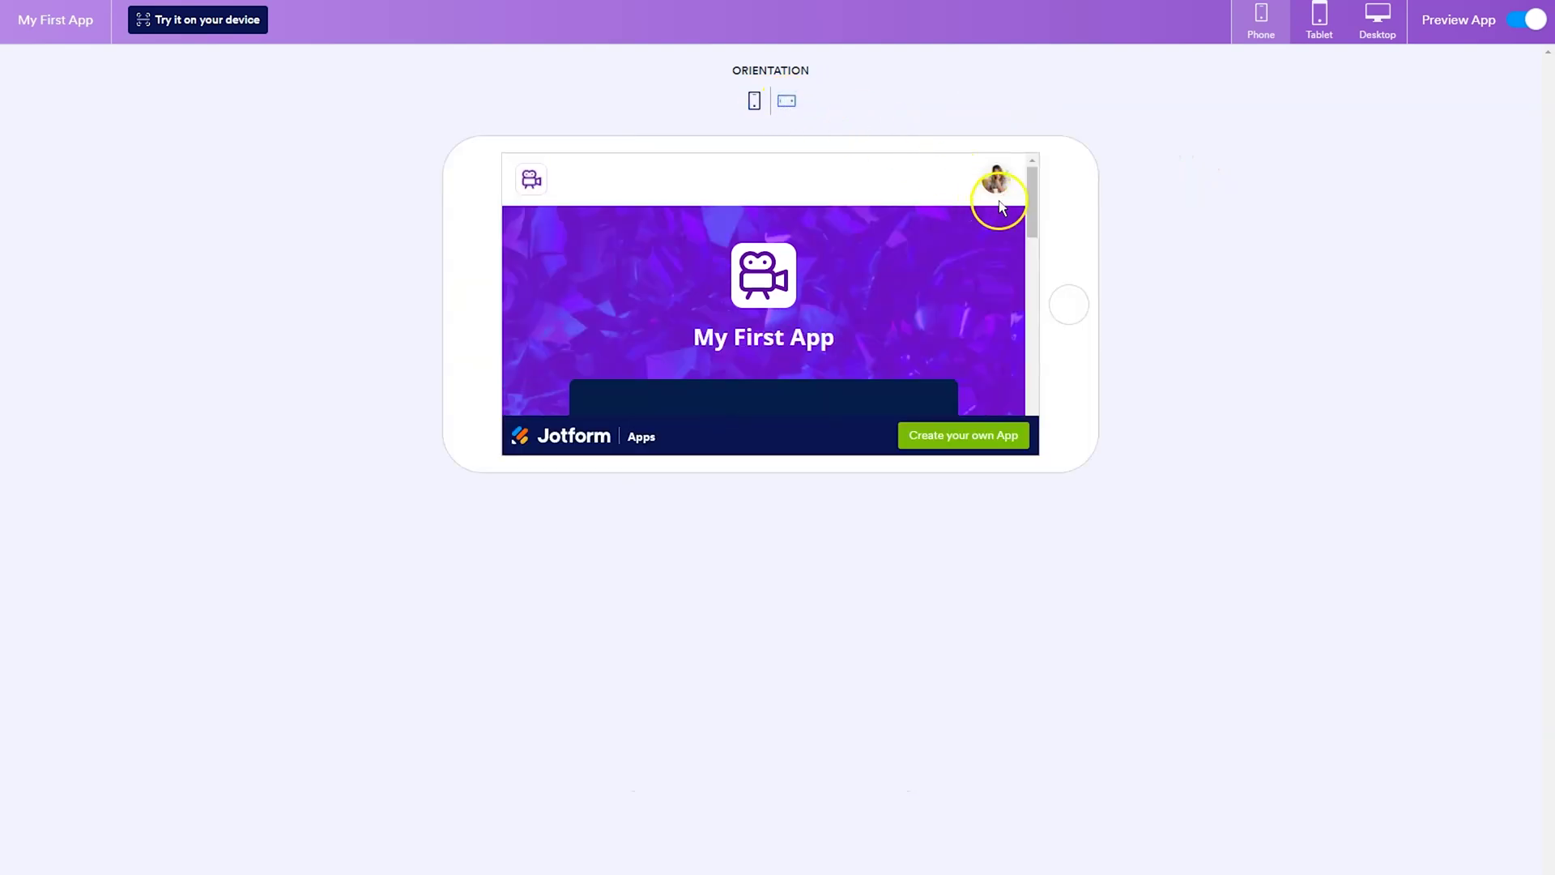
drag(1028, 198, 1043, 151)
click(1528, 24)
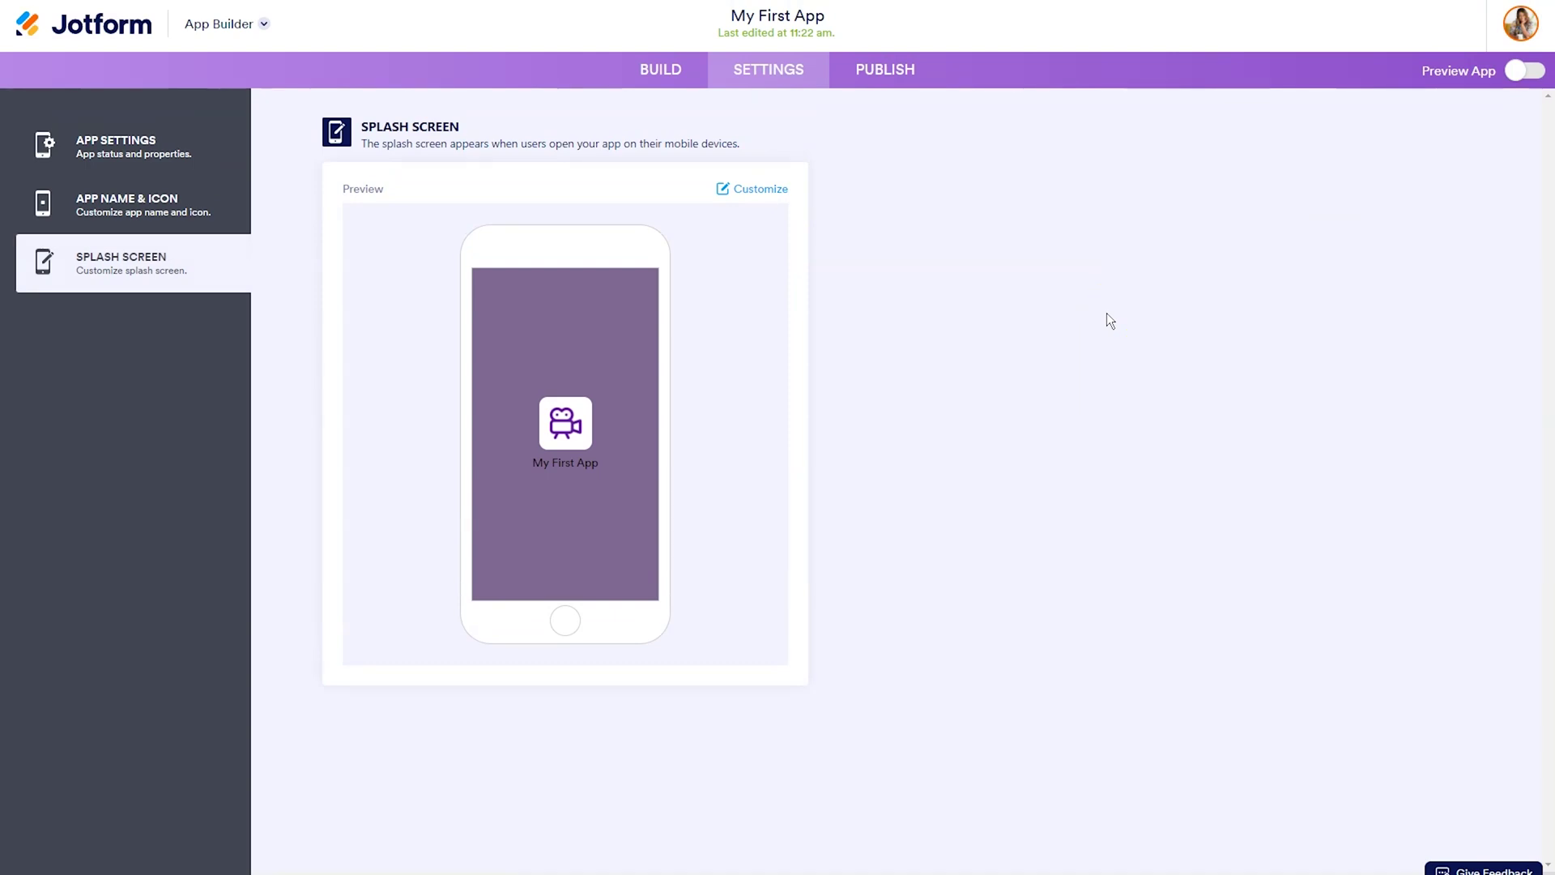
click(907, 70)
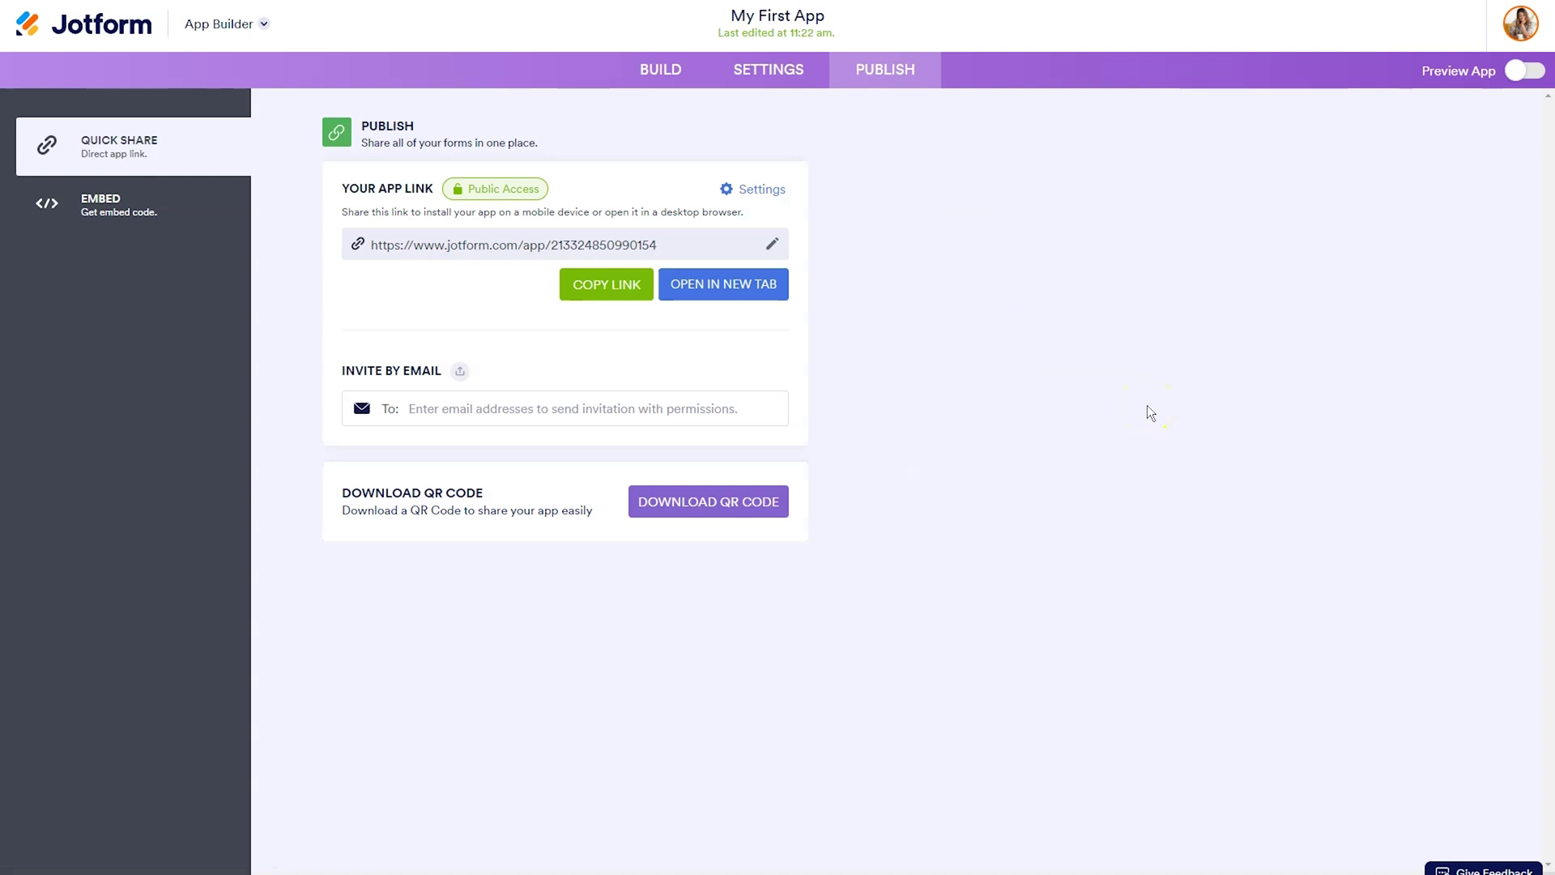
Check the app link's access settings, leaving them on Public Access
click(771, 194)
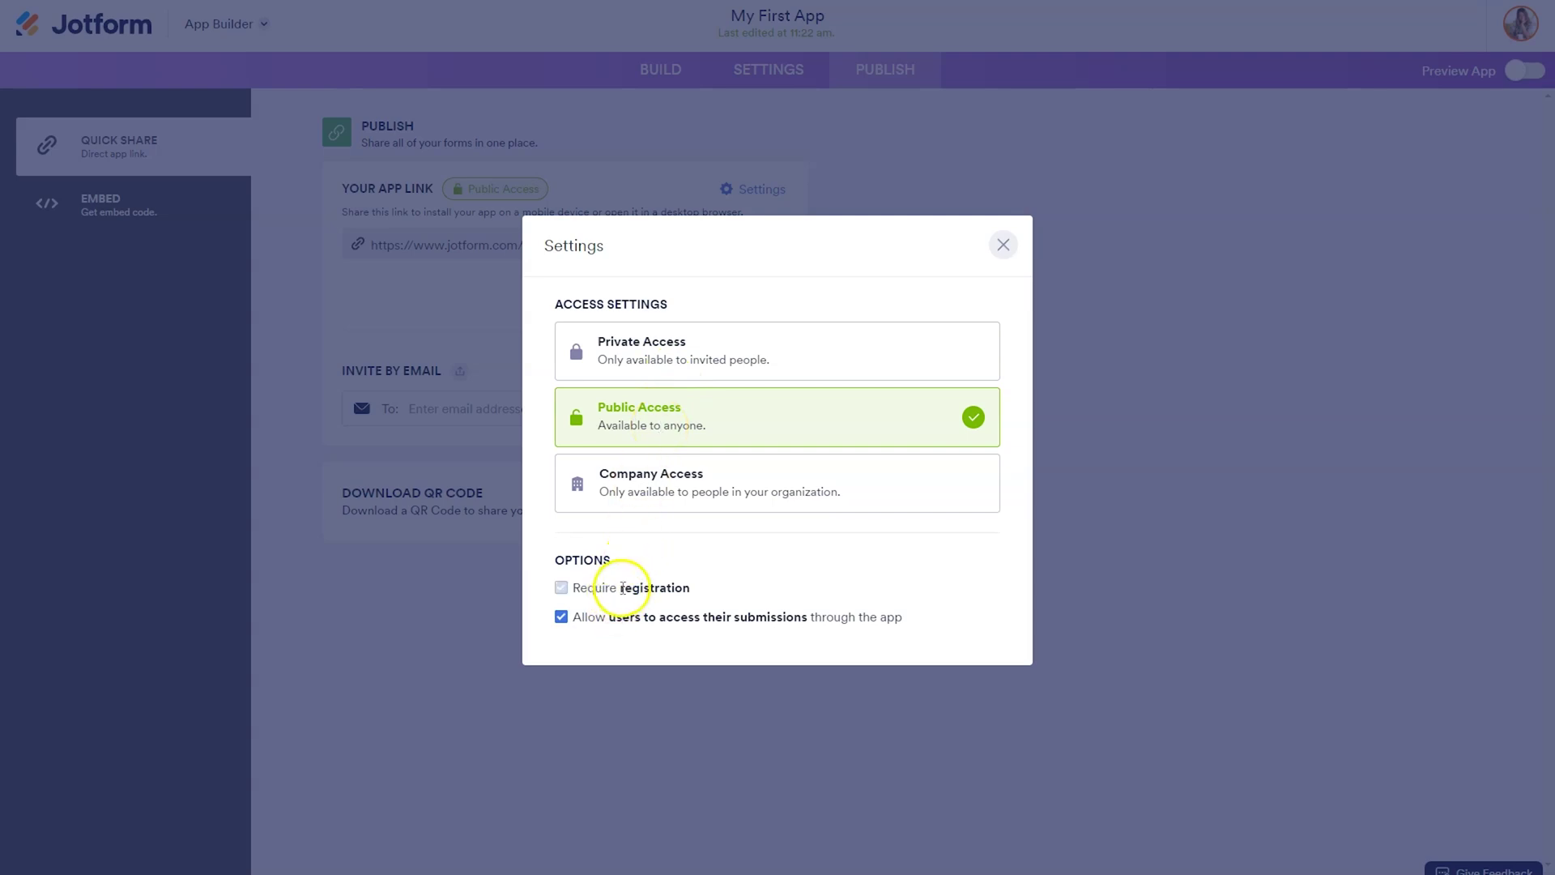
click(1002, 244)
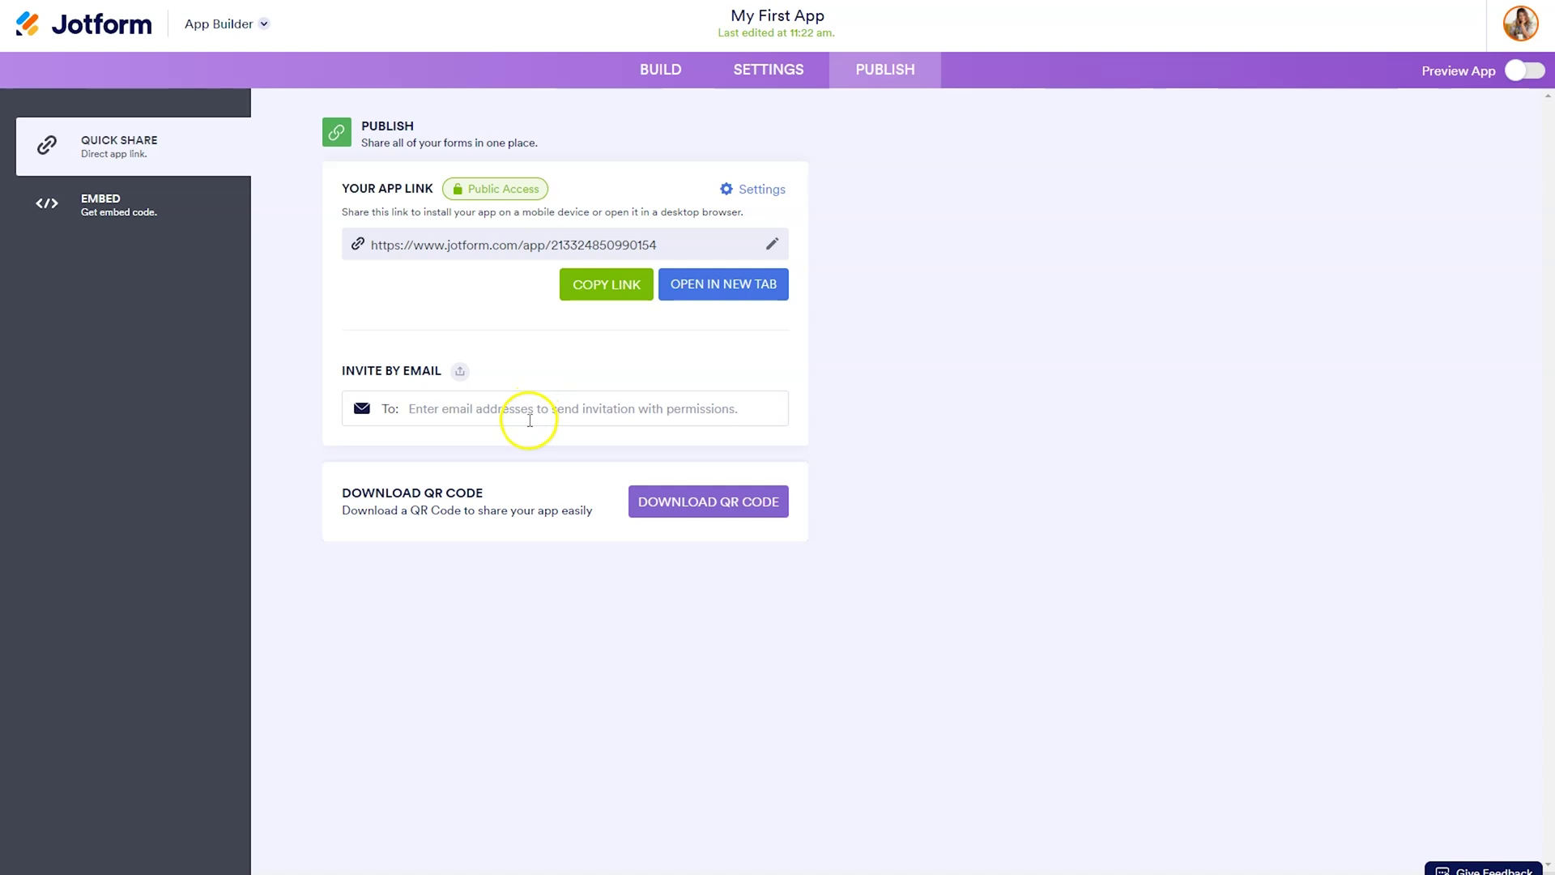
Copy My First App's public shareable link
click(592, 280)
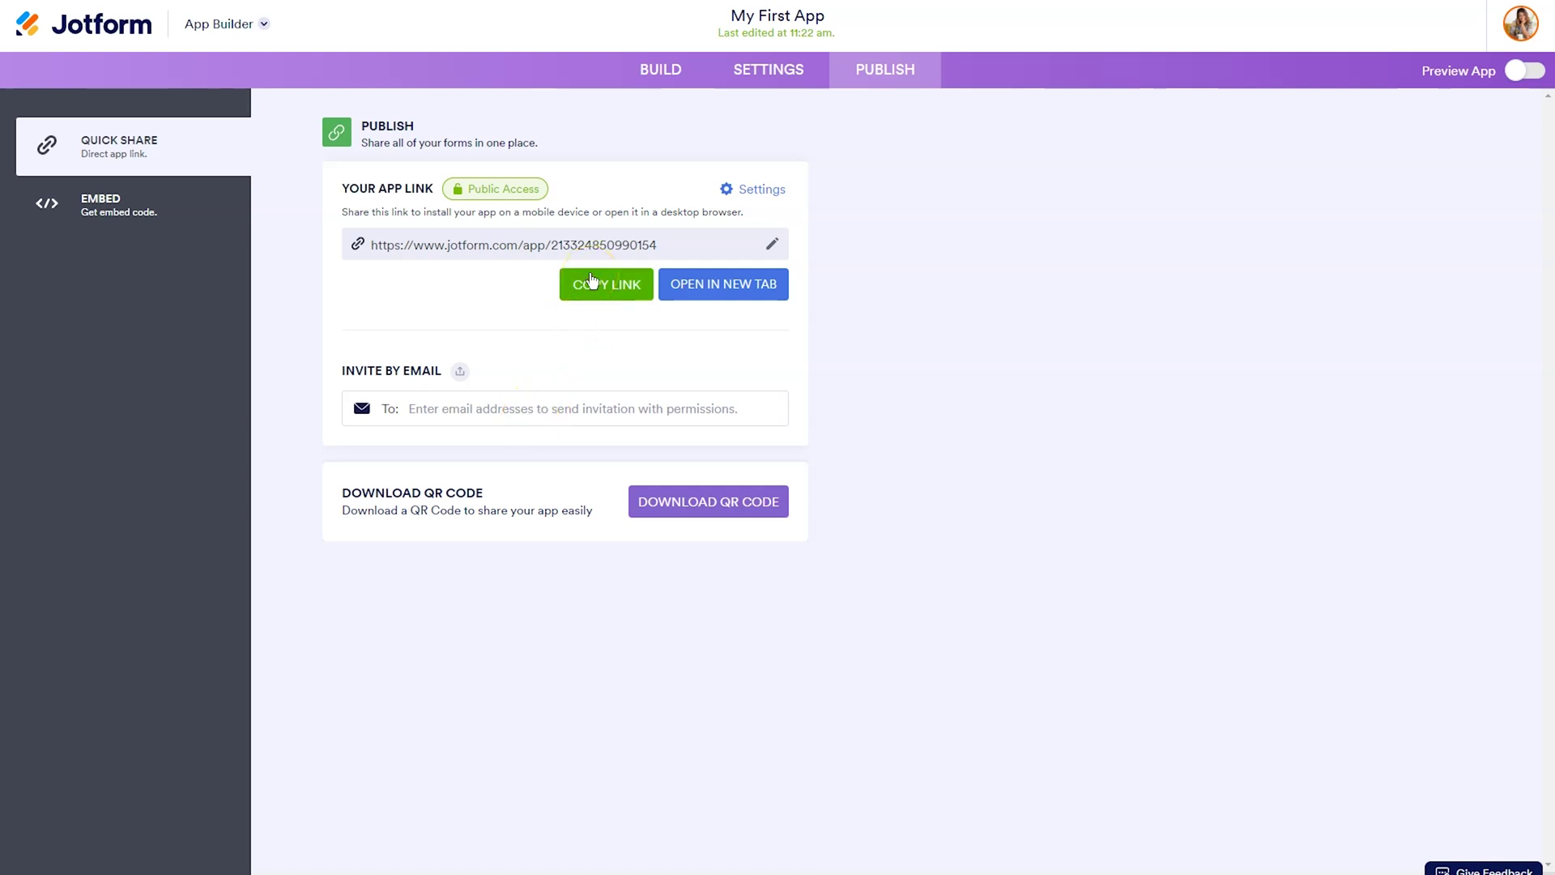